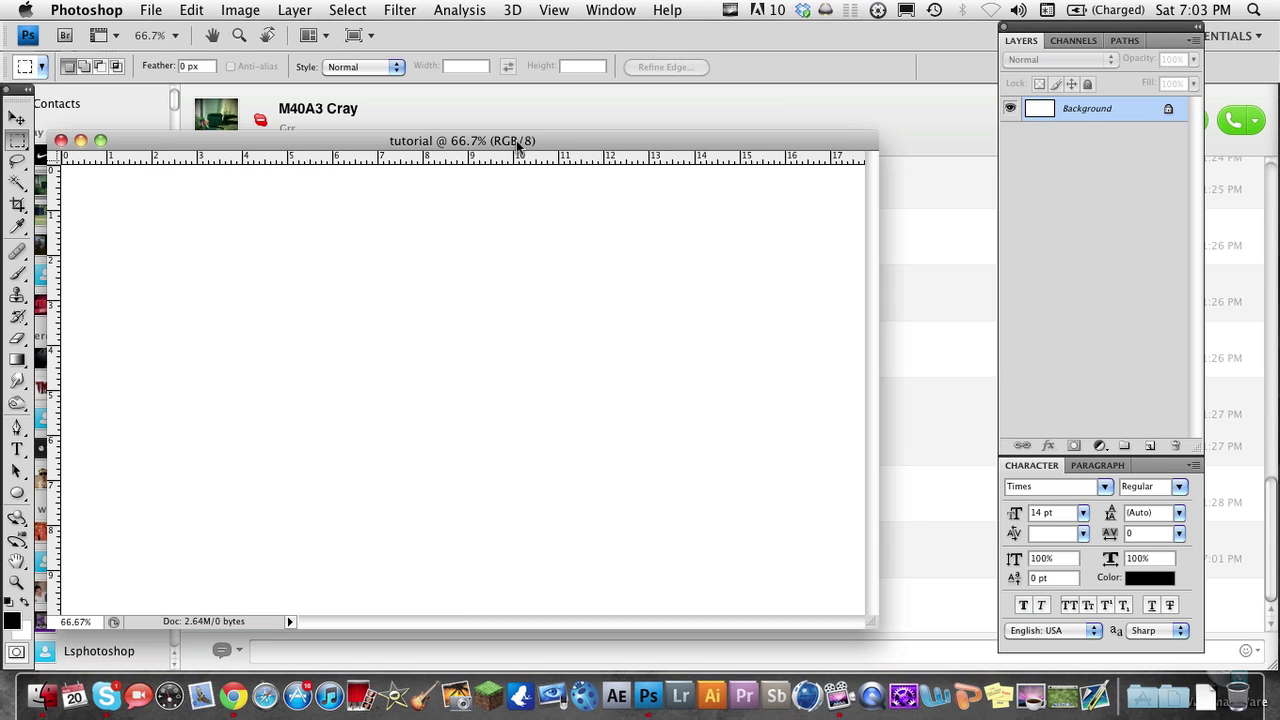
# - Add the word RYAN as a black Times text layer on the canvas
pyautogui.click(17, 449)
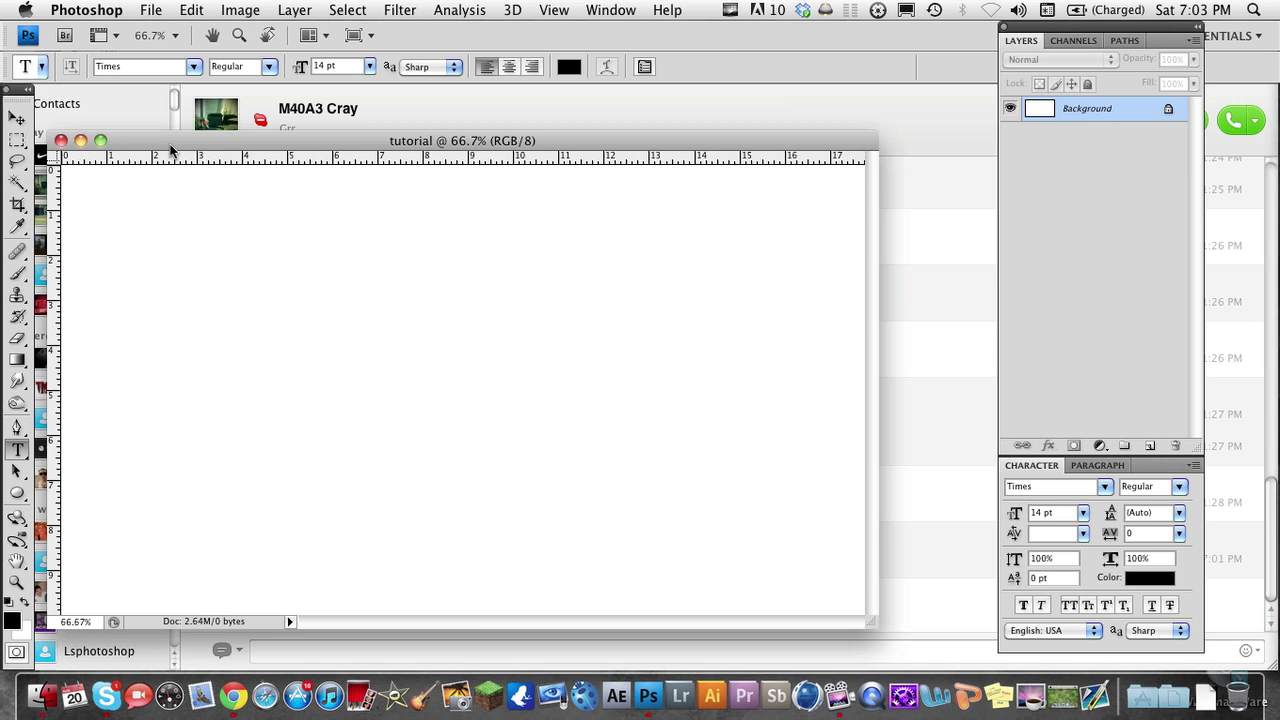
pyautogui.moveTo(874, 624); pyautogui.dragTo(906, 636)
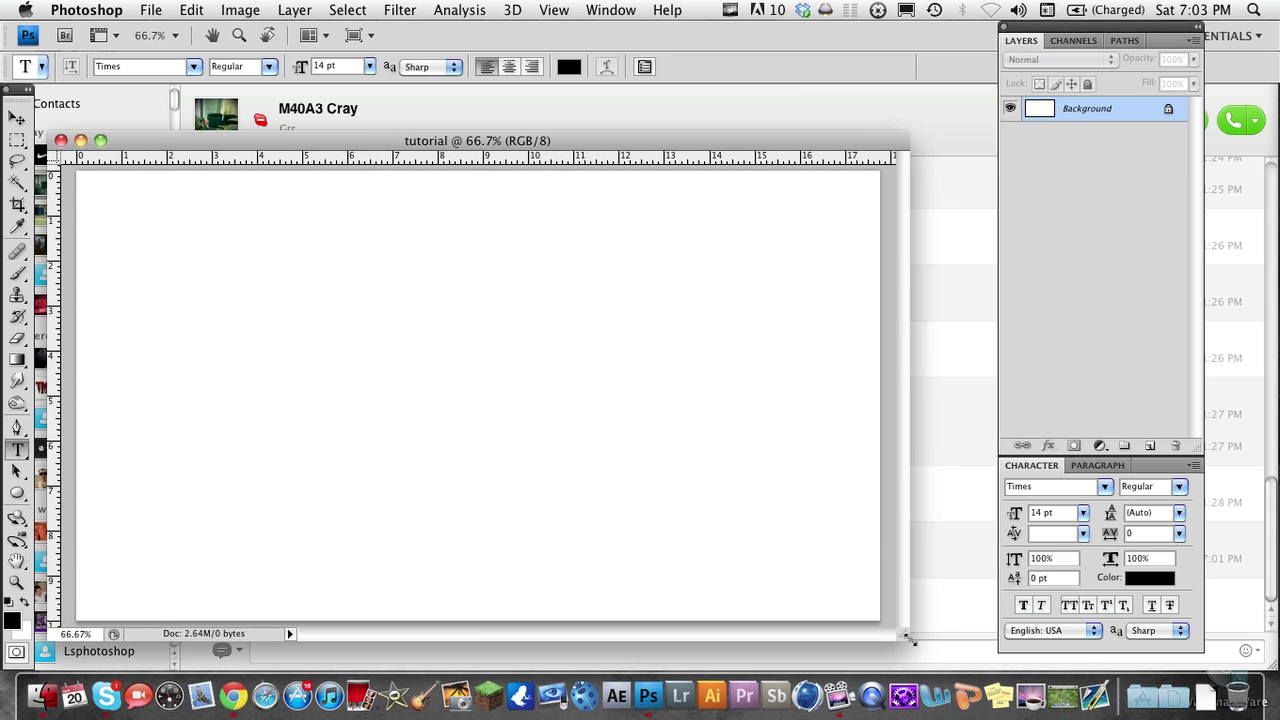
pyautogui.click(268, 326)
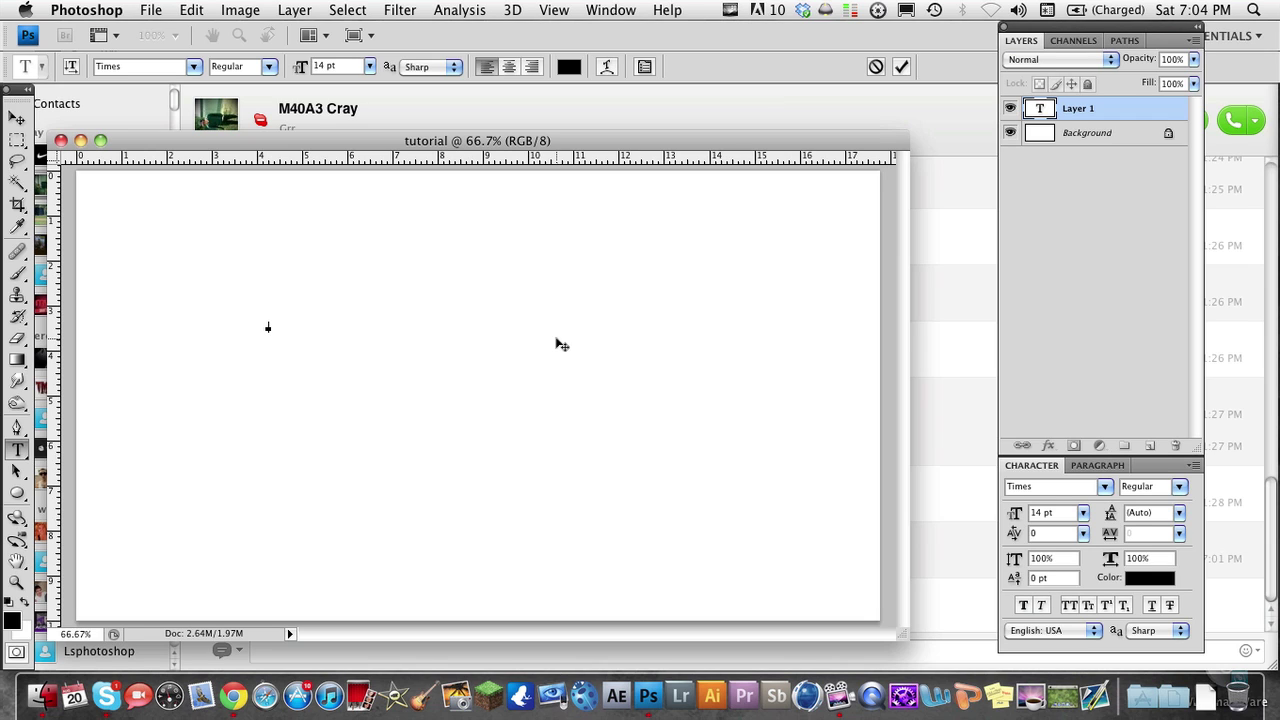
pyautogui.write('RAY')
pyautogui.press('super+Return')
# - Scale RYAN up to large lettering and move it toward the upper left
pyautogui.press('v')
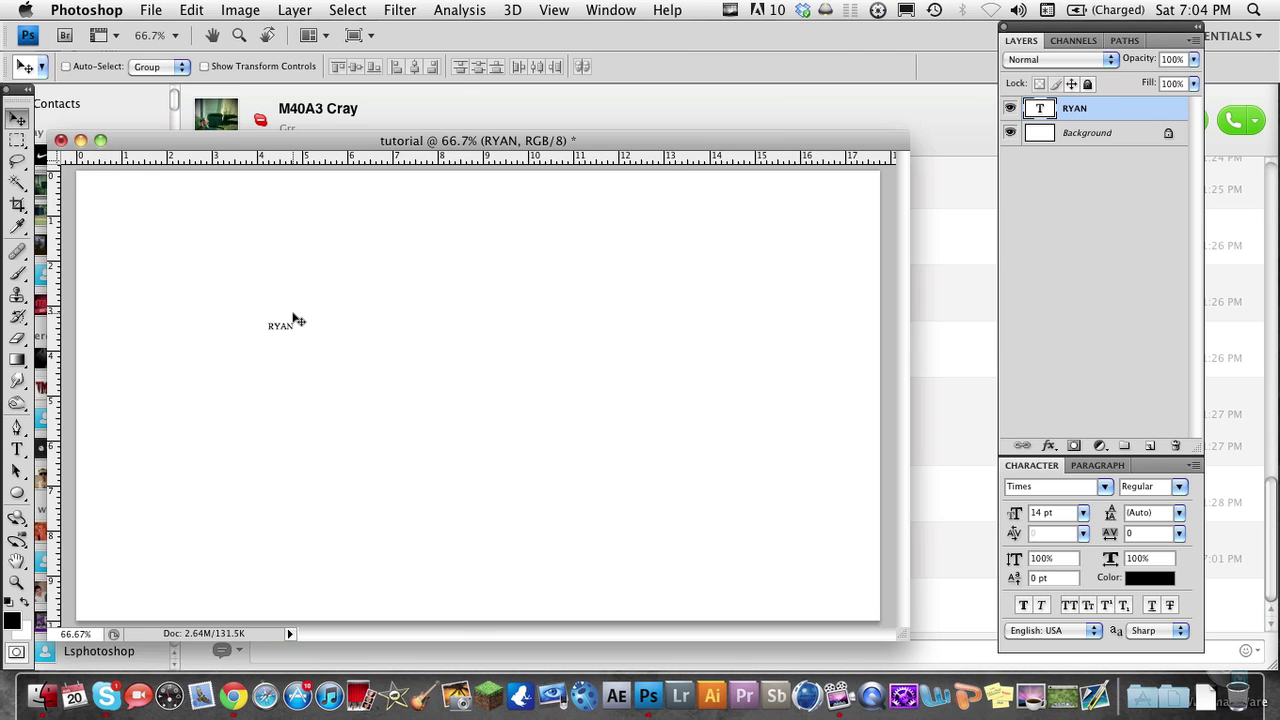
pyautogui.press('super+t')
pyautogui.moveTo(297, 313); pyautogui.dragTo(600, 374)
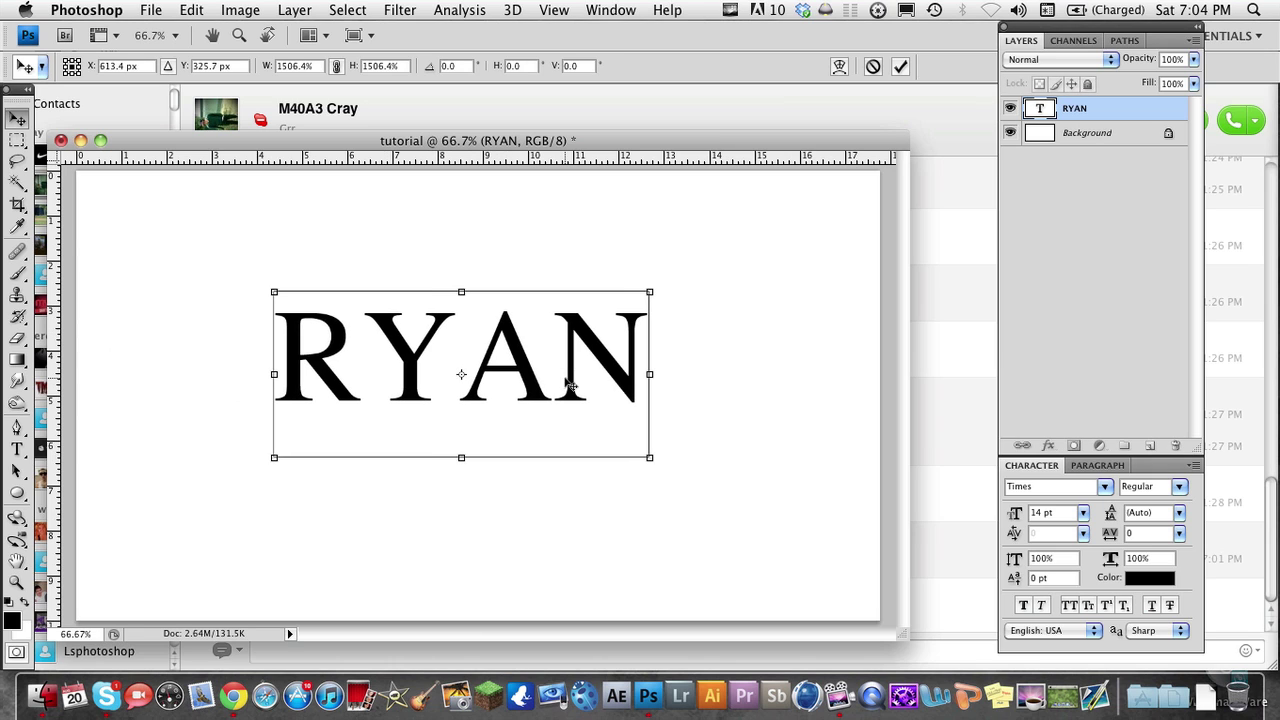
pyautogui.press('Return')
pyautogui.moveTo(517, 388); pyautogui.dragTo(448, 322)
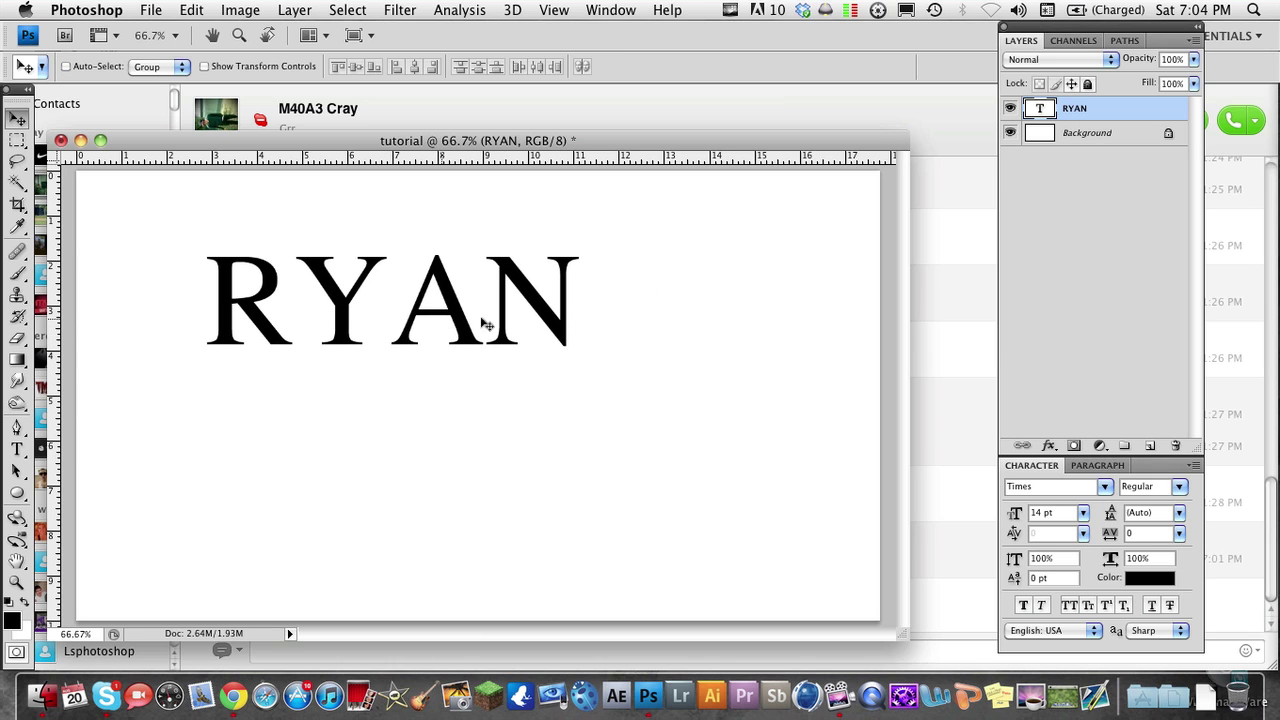
# - Convert Background into Layer 0 and load its full area as a selection with RYAN active
pyautogui.doubleClick(1065, 142)
pyautogui.click(832, 216)
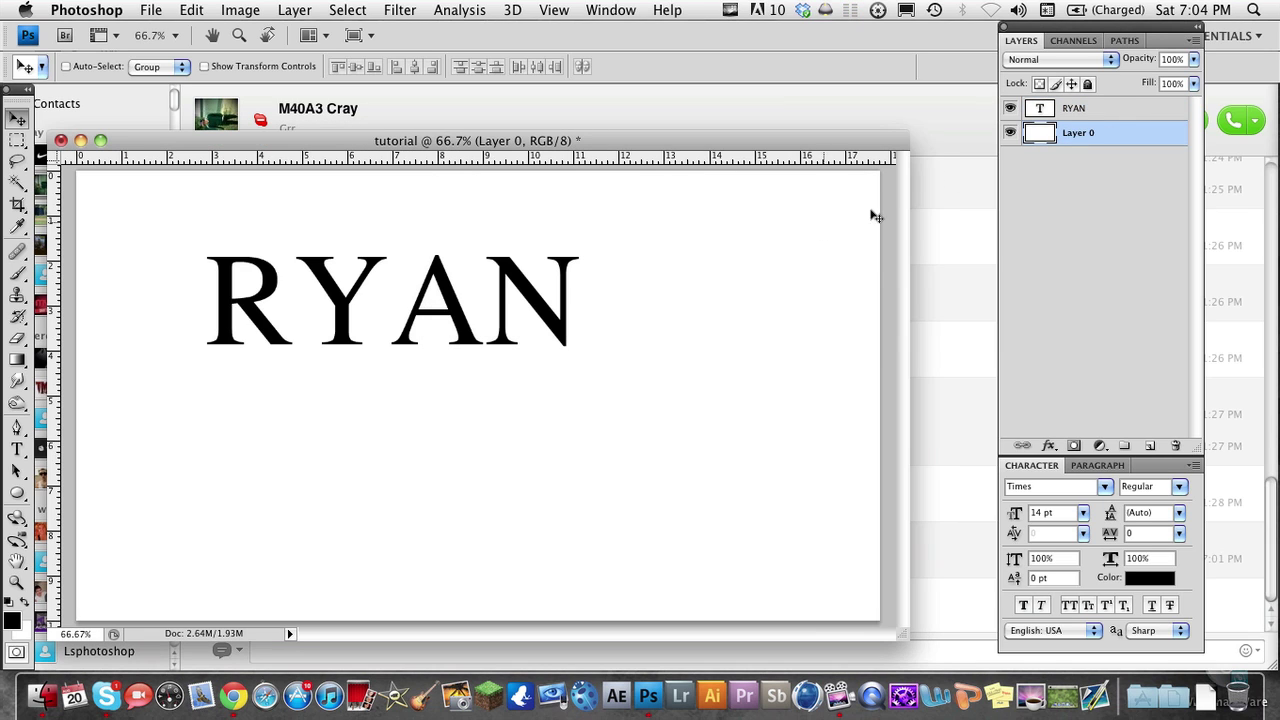
pyautogui.click(1096, 110)
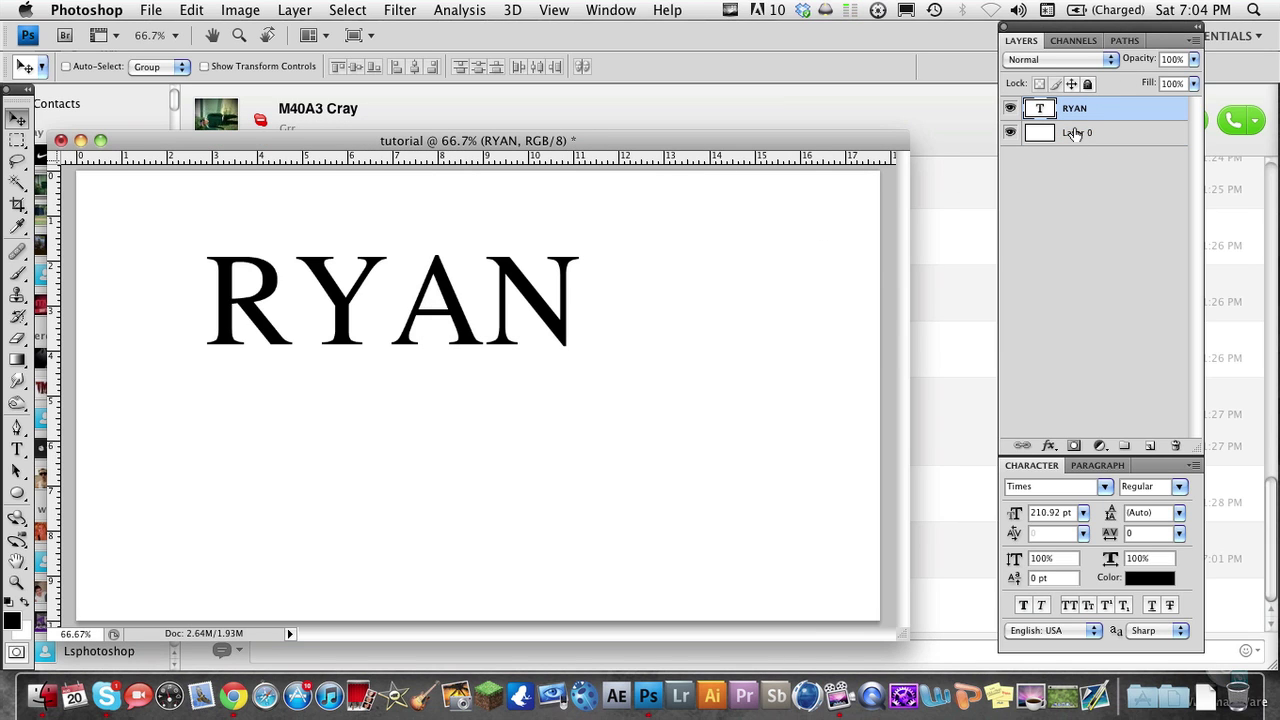
pyautogui.click(1073, 133)
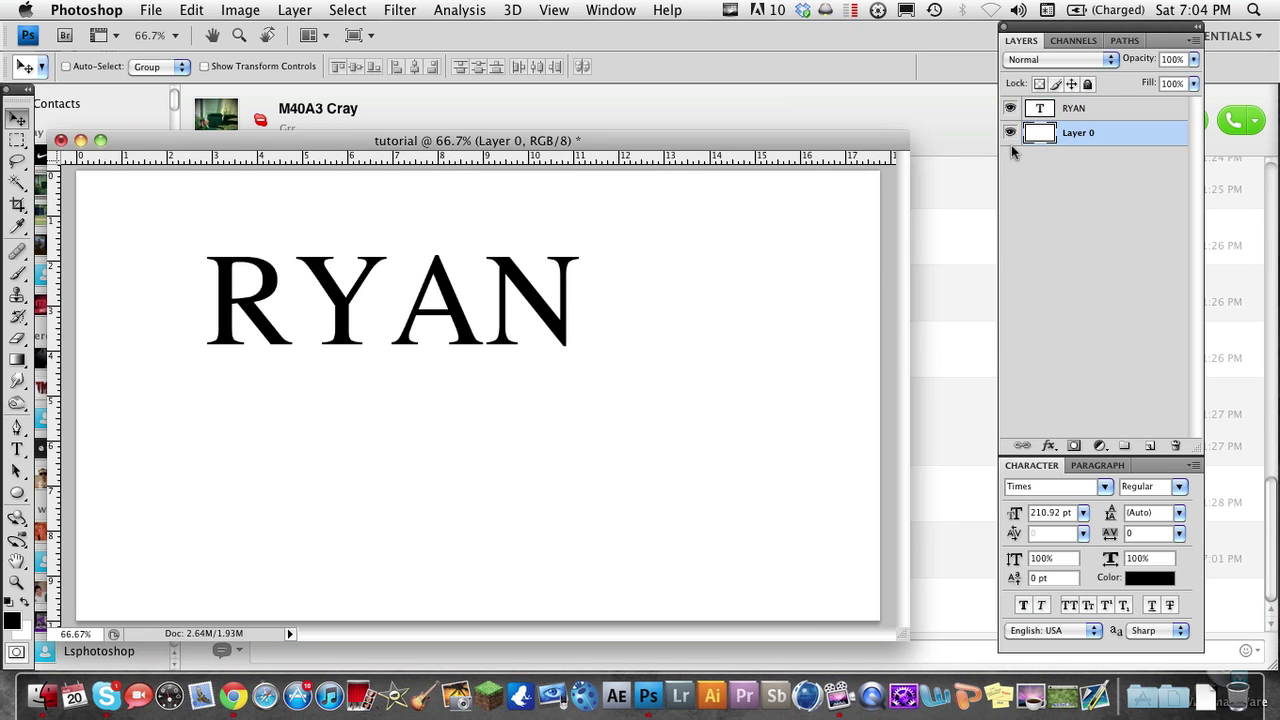
pyautogui.click(1077, 111)
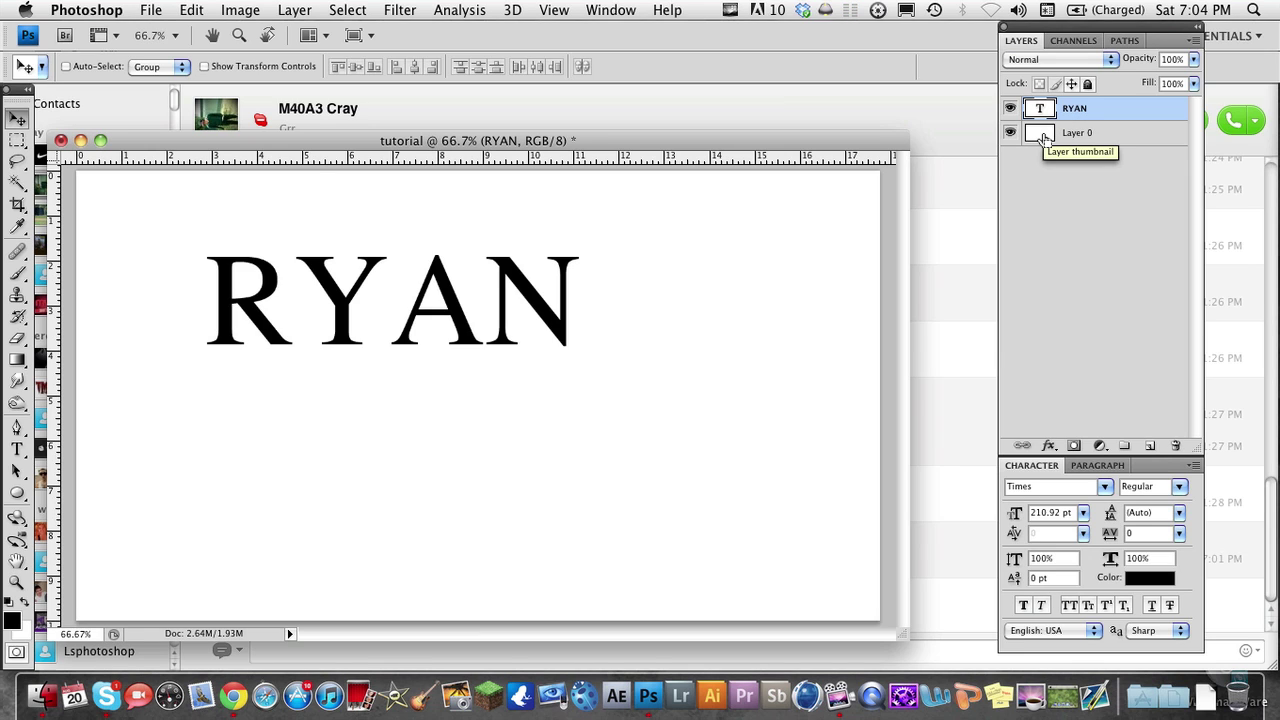
pyautogui.keyDown('super'); pyautogui.click(1043, 137); pyautogui.keyUp('super')
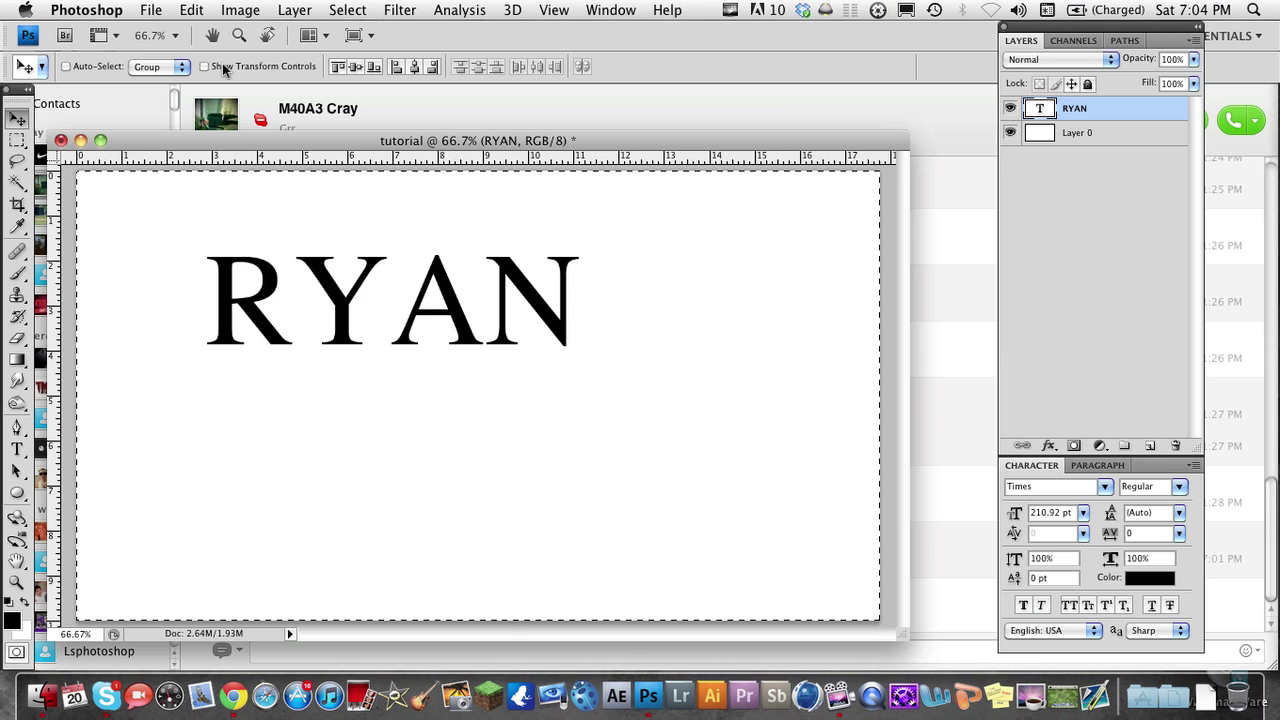
# - Try the edge-align buttons, then apply Align Vertical Centers and Align Horizontal Centers to RYAN
pyautogui.click(357, 67)
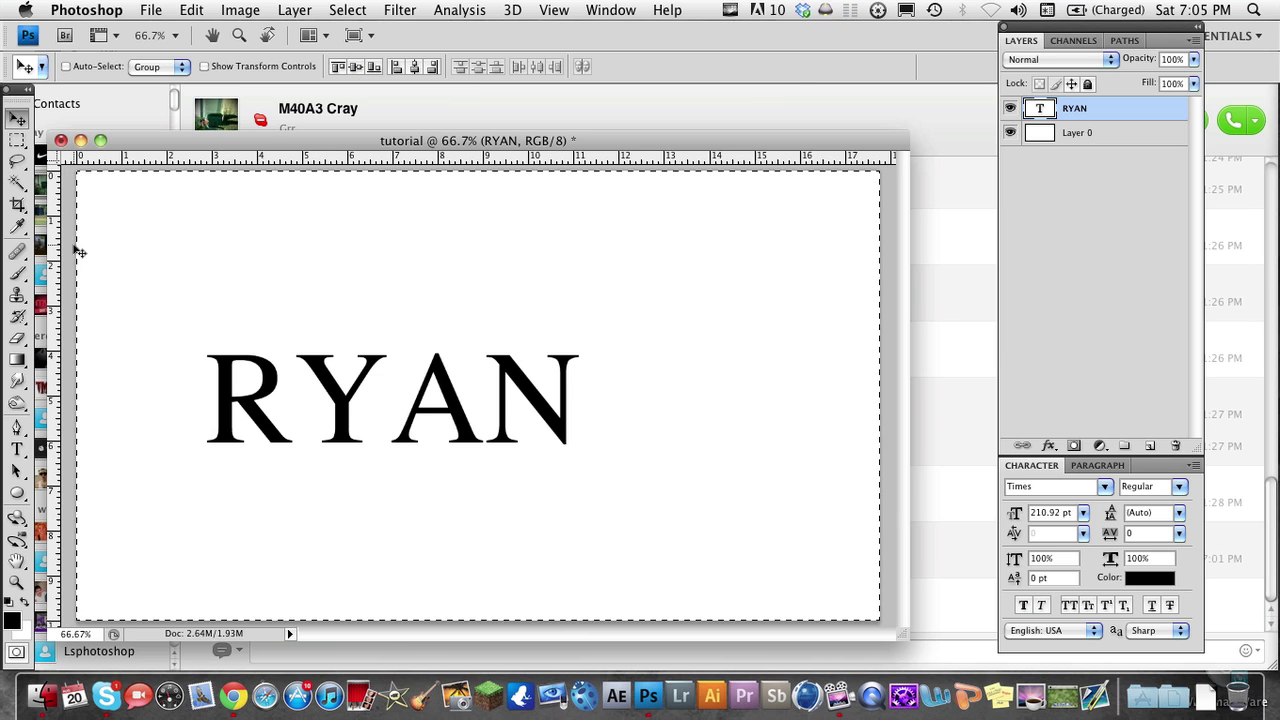
pyautogui.click(414, 67)
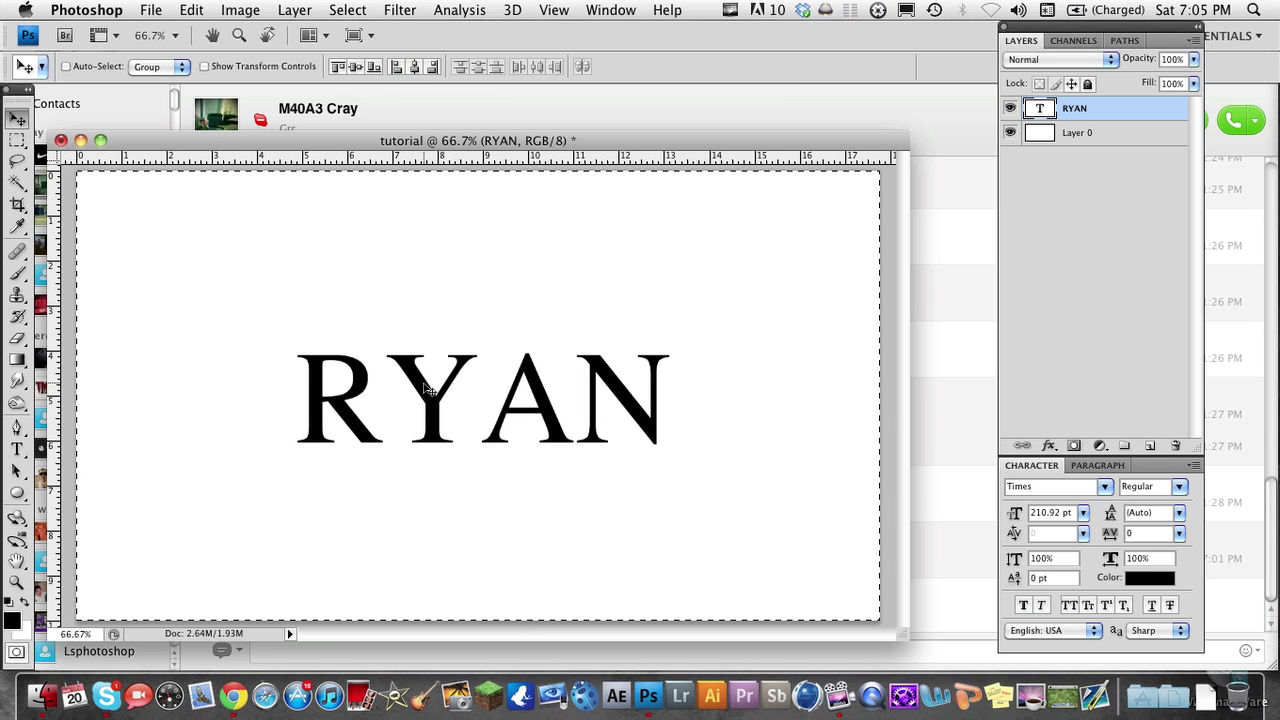
pyautogui.click(338, 68)
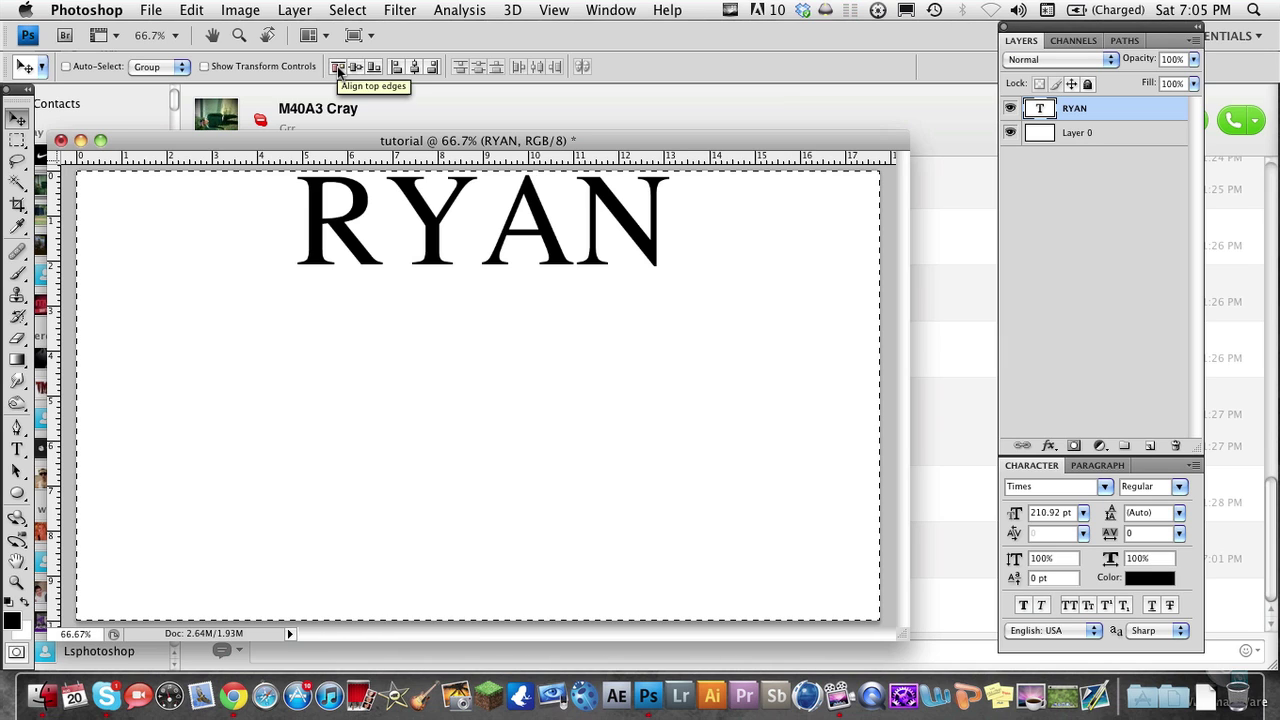
pyautogui.click(394, 69)
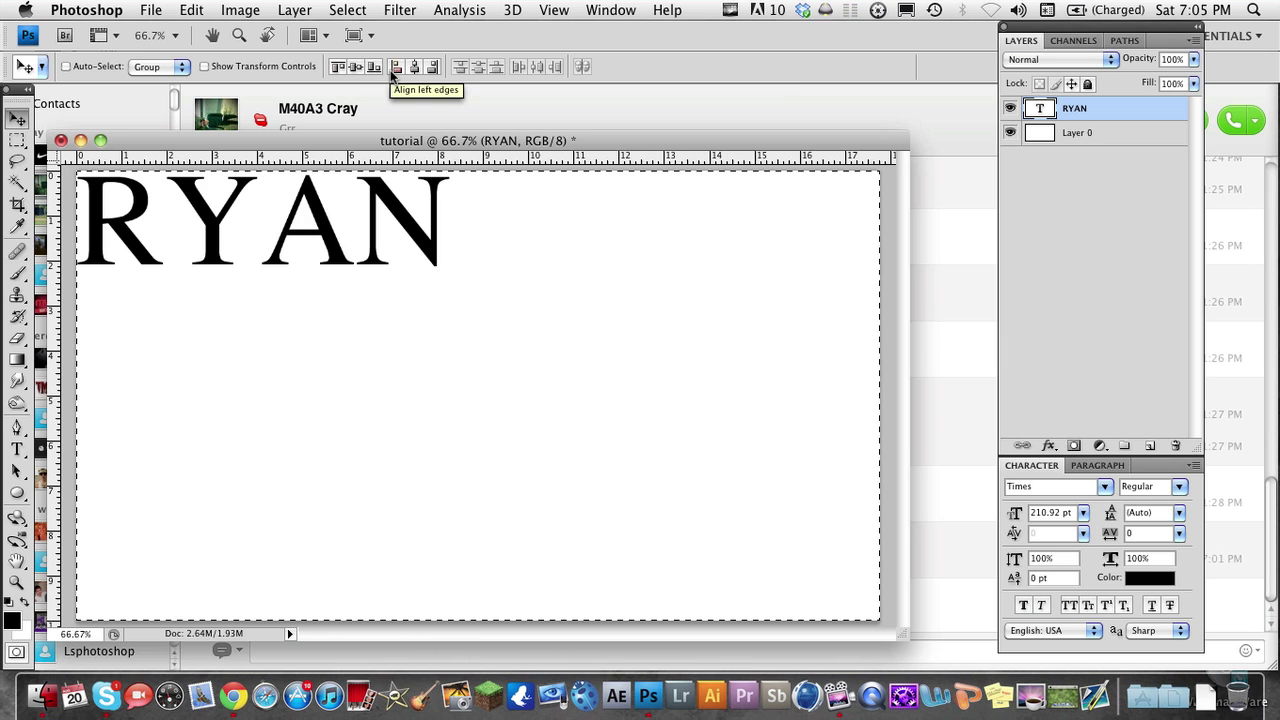
pyautogui.click(432, 68)
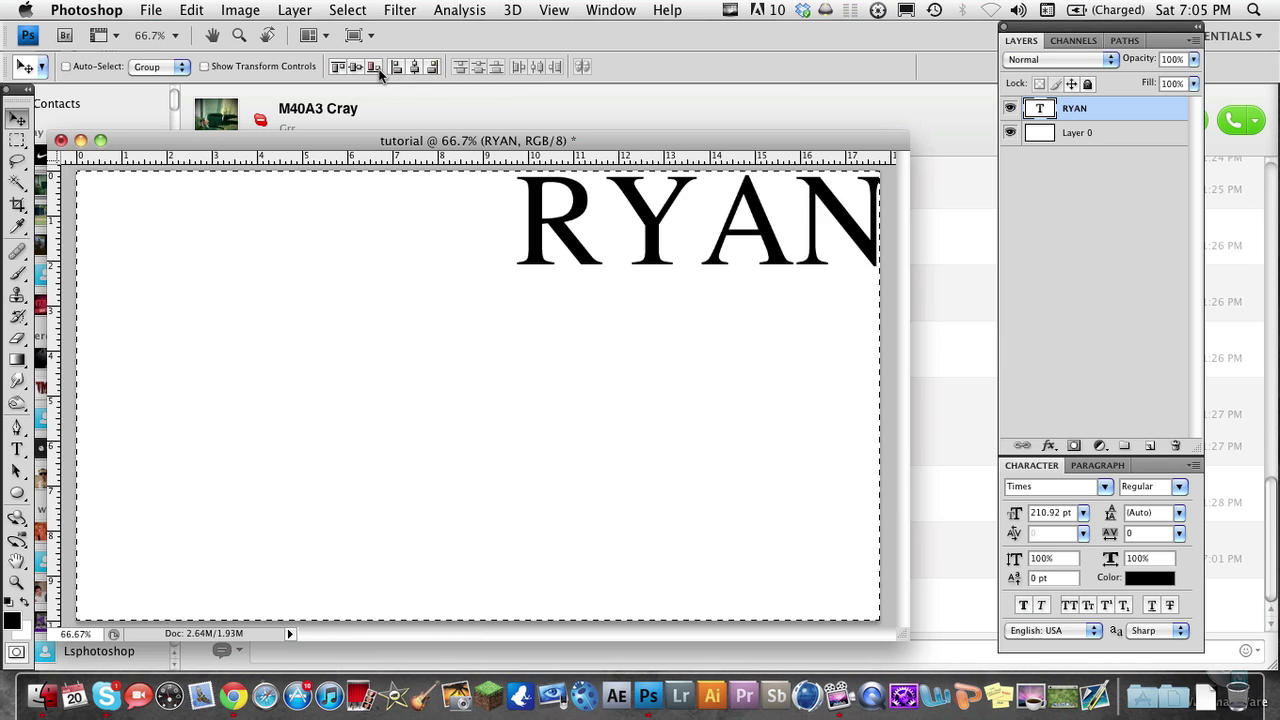
pyautogui.click(374, 68)
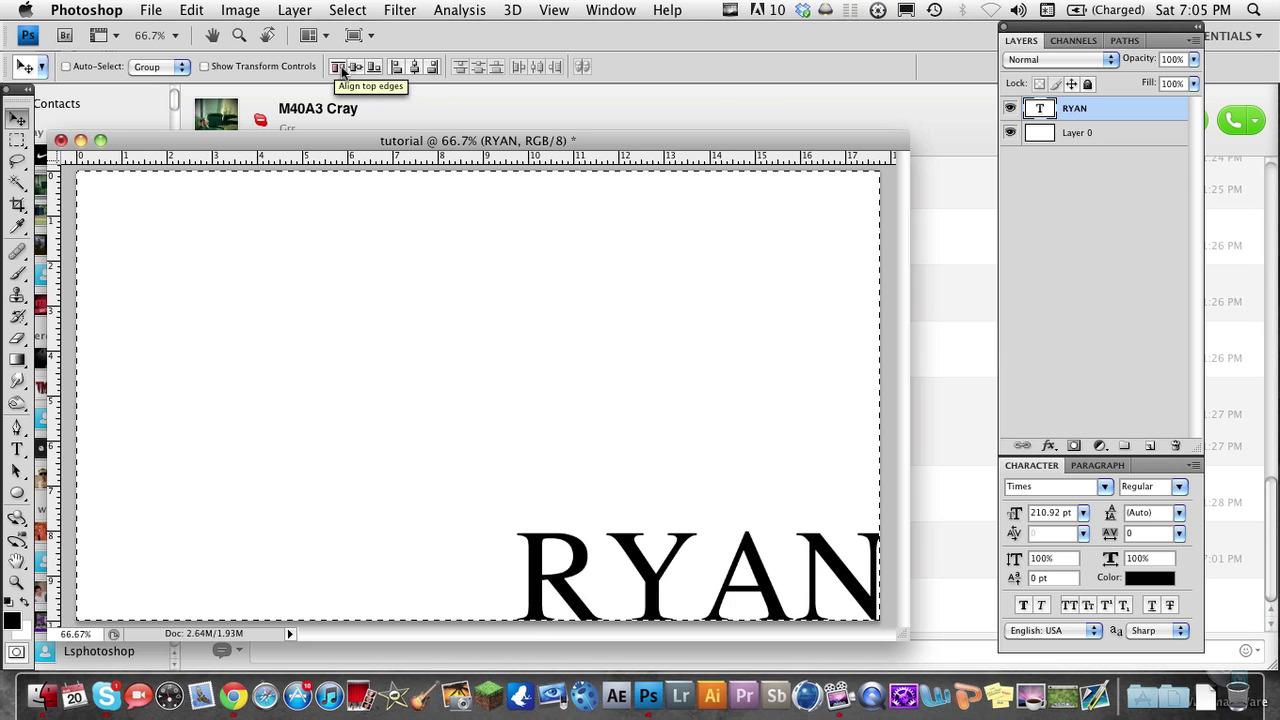
pyautogui.click(355, 68)
pyautogui.click(414, 68)
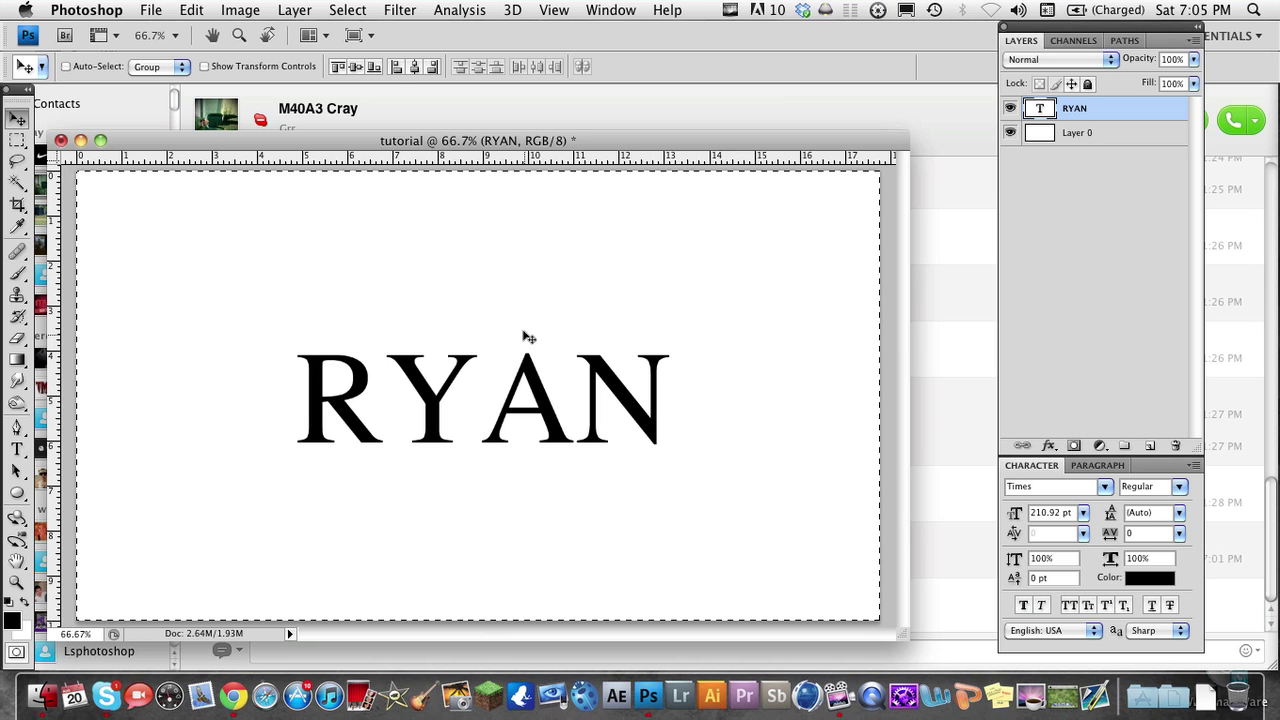
# - Deselect via Select > Deselect and nudge RYAN slightly upward
pyautogui.click(347, 10)
pyautogui.click(364, 51)
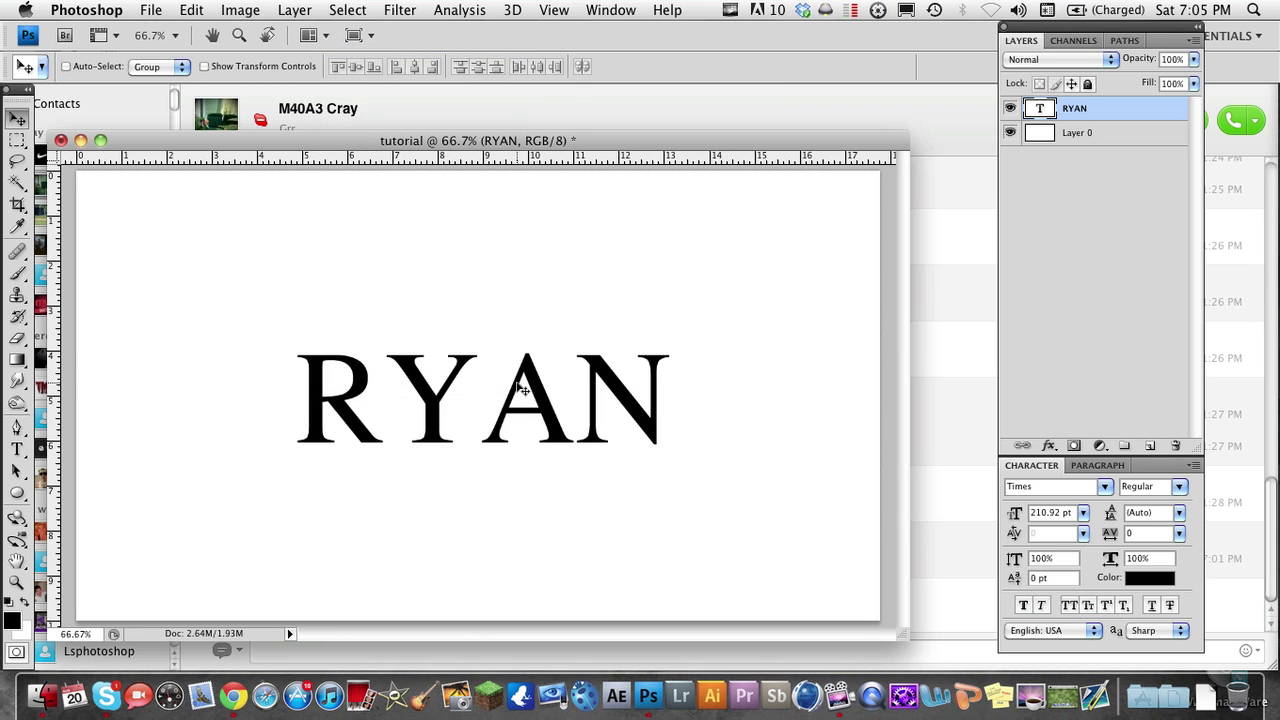
pyautogui.moveTo(520, 388); pyautogui.dragTo(515, 326)
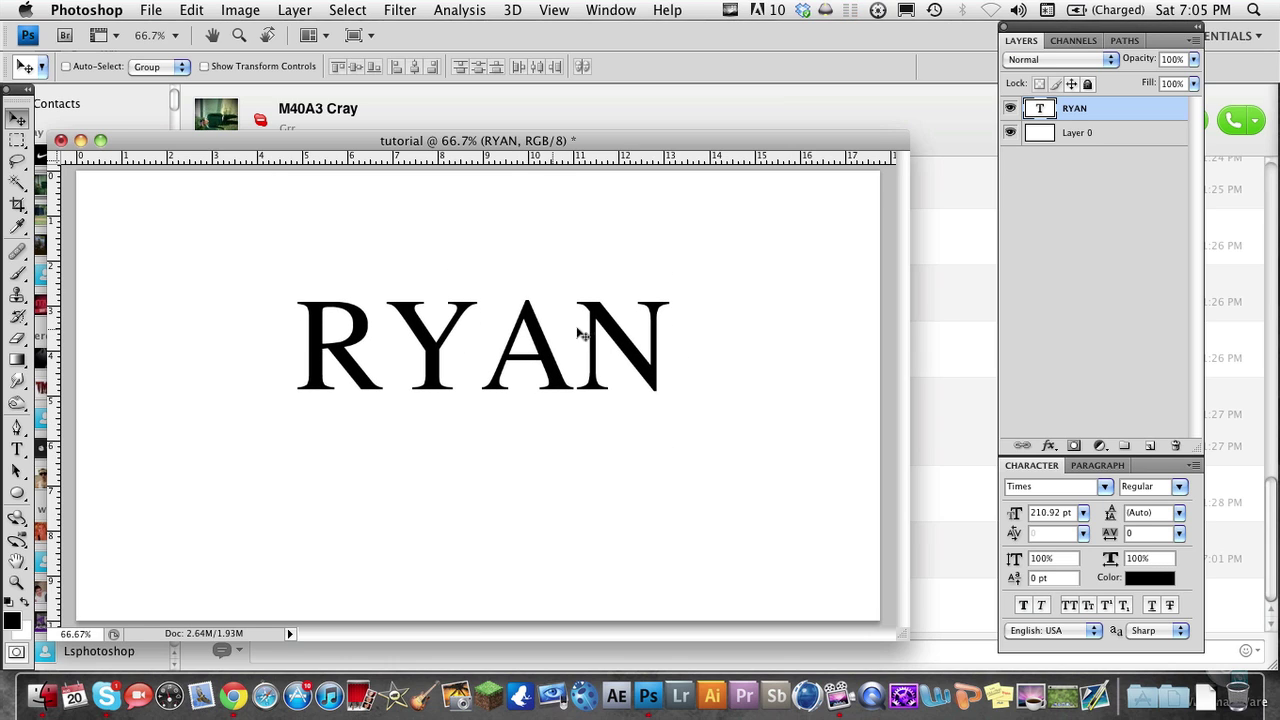
# - Reactivate the RYAN layer, Select All, and align it to the canvas's vertical and horizontal centers
pyautogui.click(1038, 152)
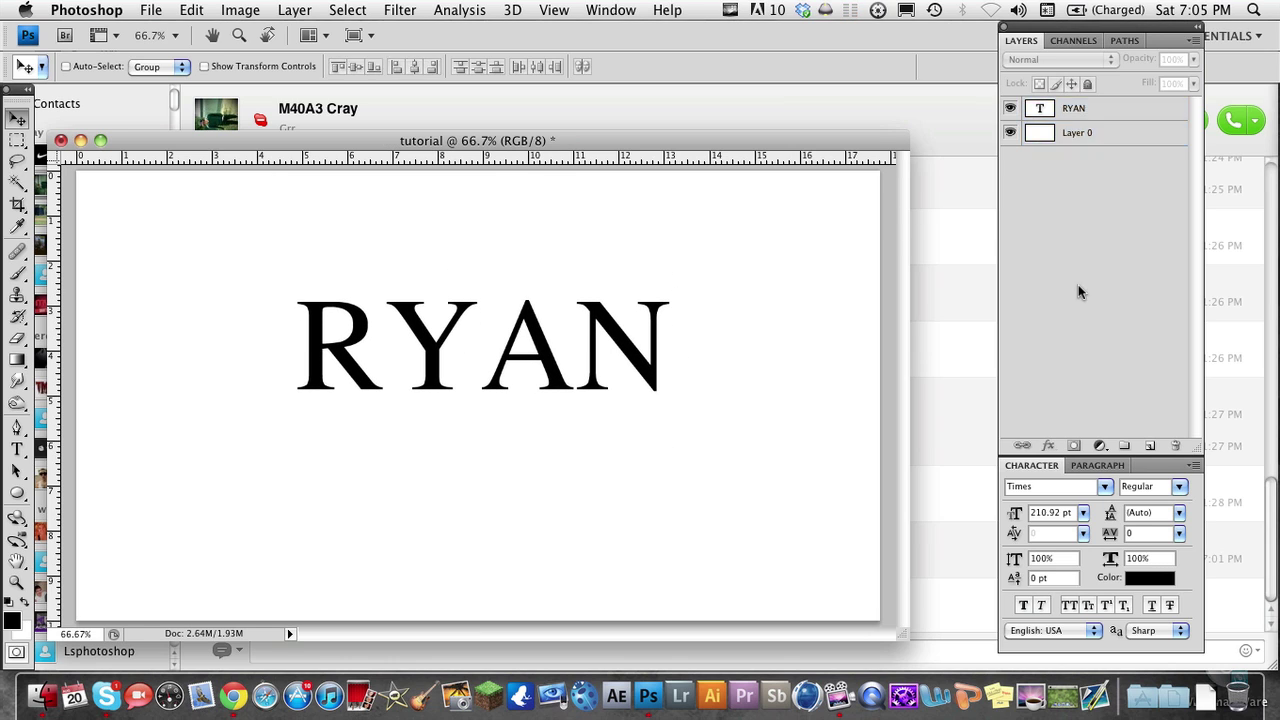
pyautogui.click(1045, 116)
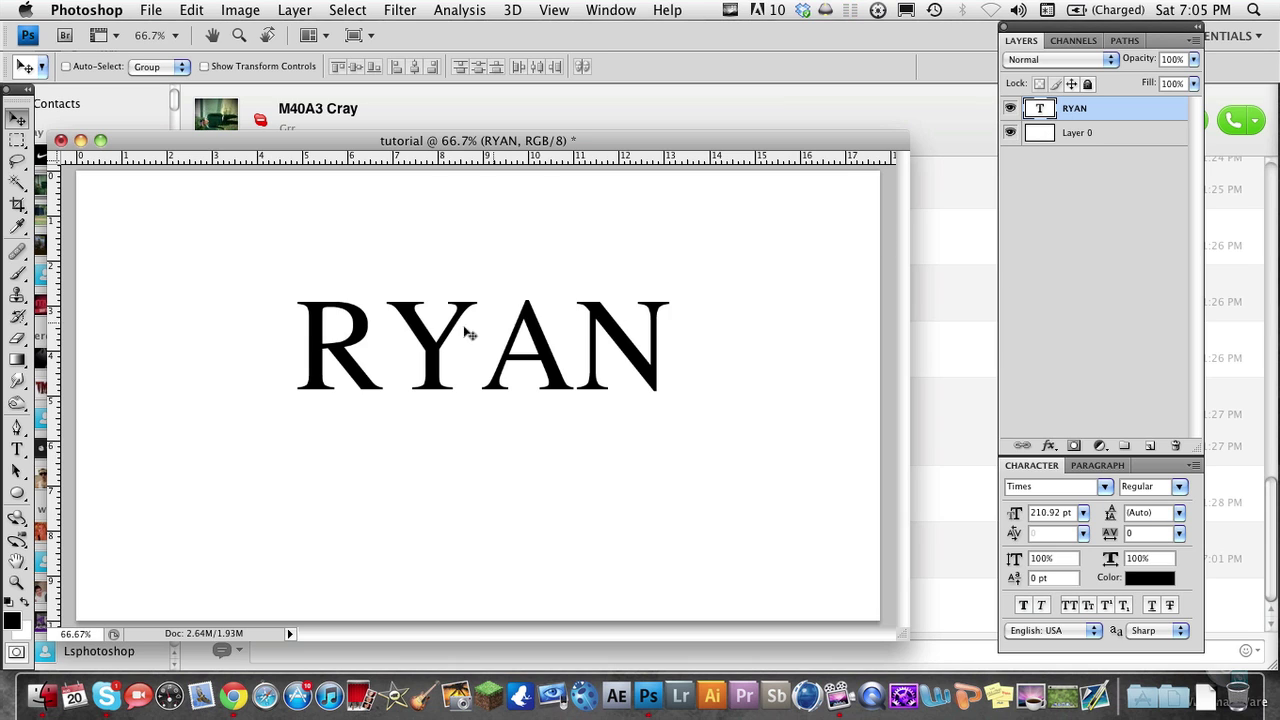
pyautogui.moveTo(431, 335); pyautogui.dragTo(558, 556)
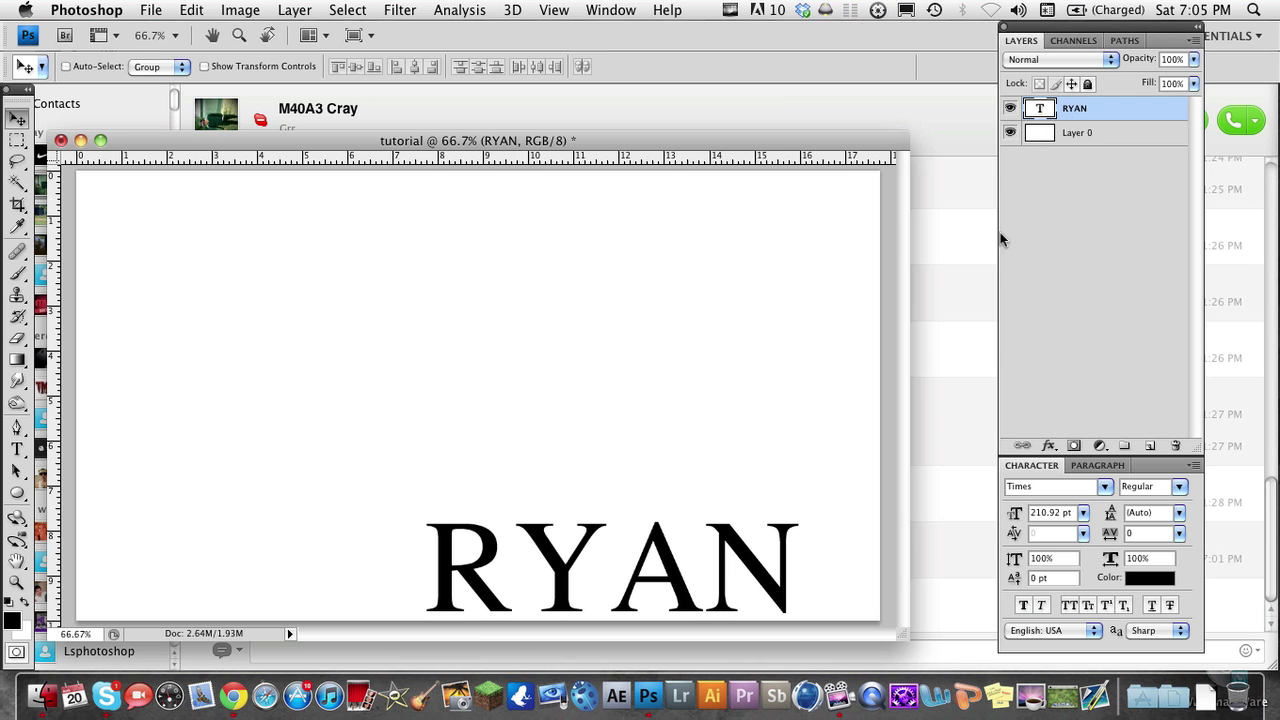
pyautogui.press('super+a')
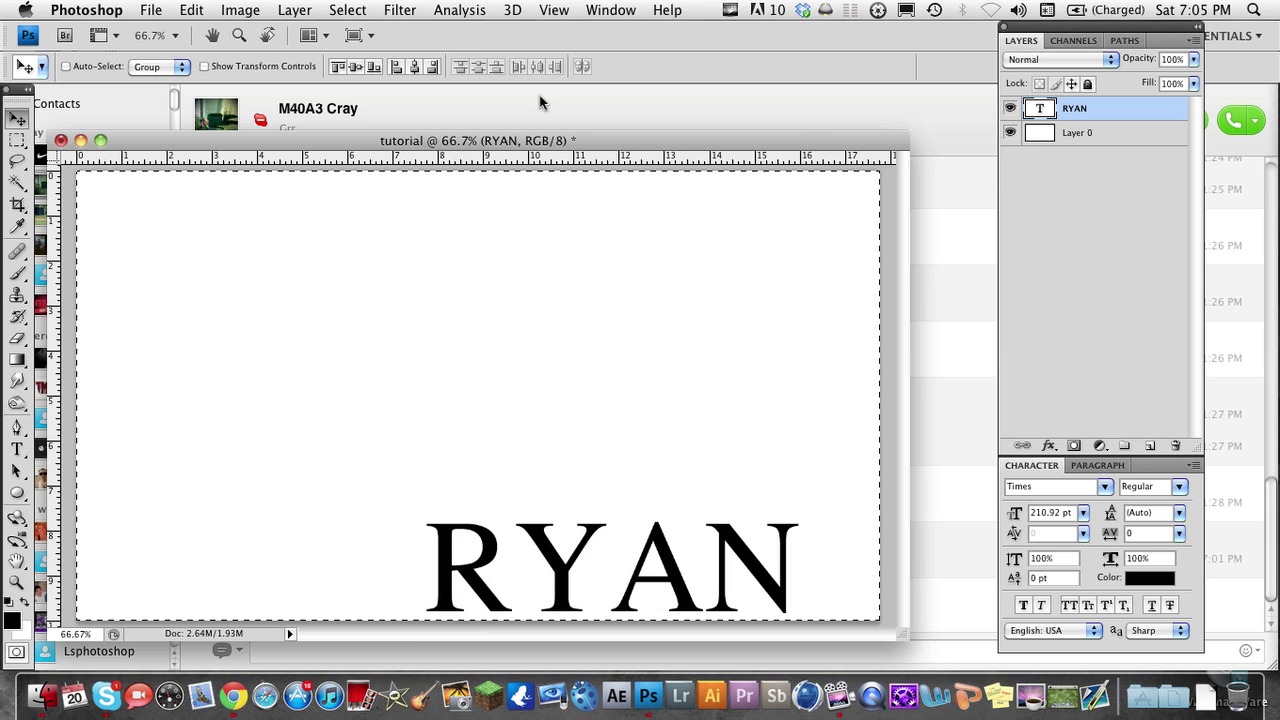
pyautogui.click(356, 67)
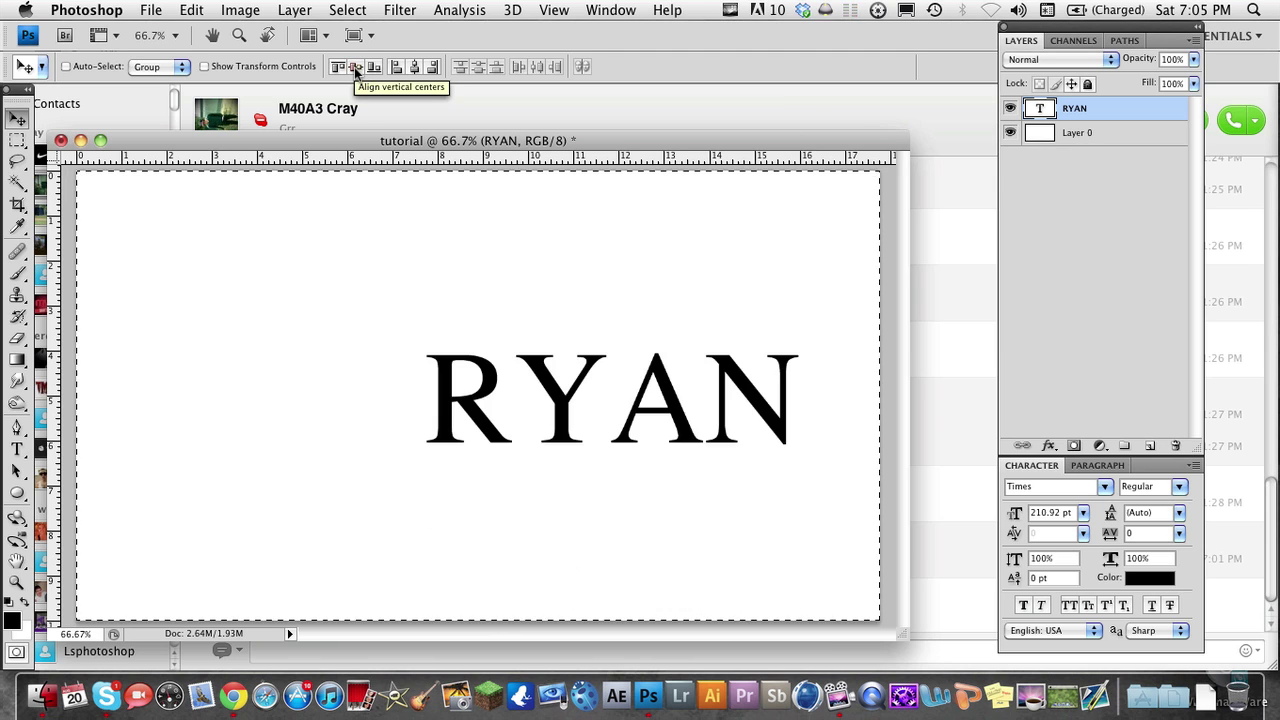
pyautogui.click(414, 67)
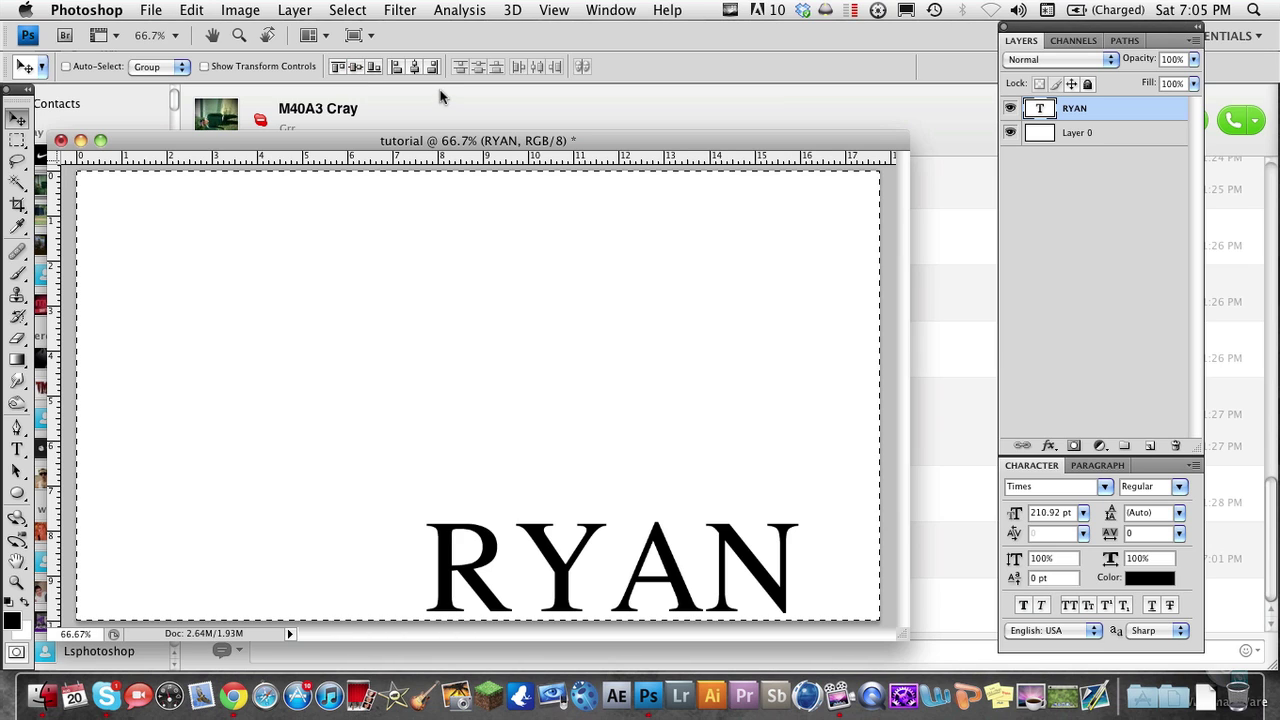
pyautogui.click(414, 67)
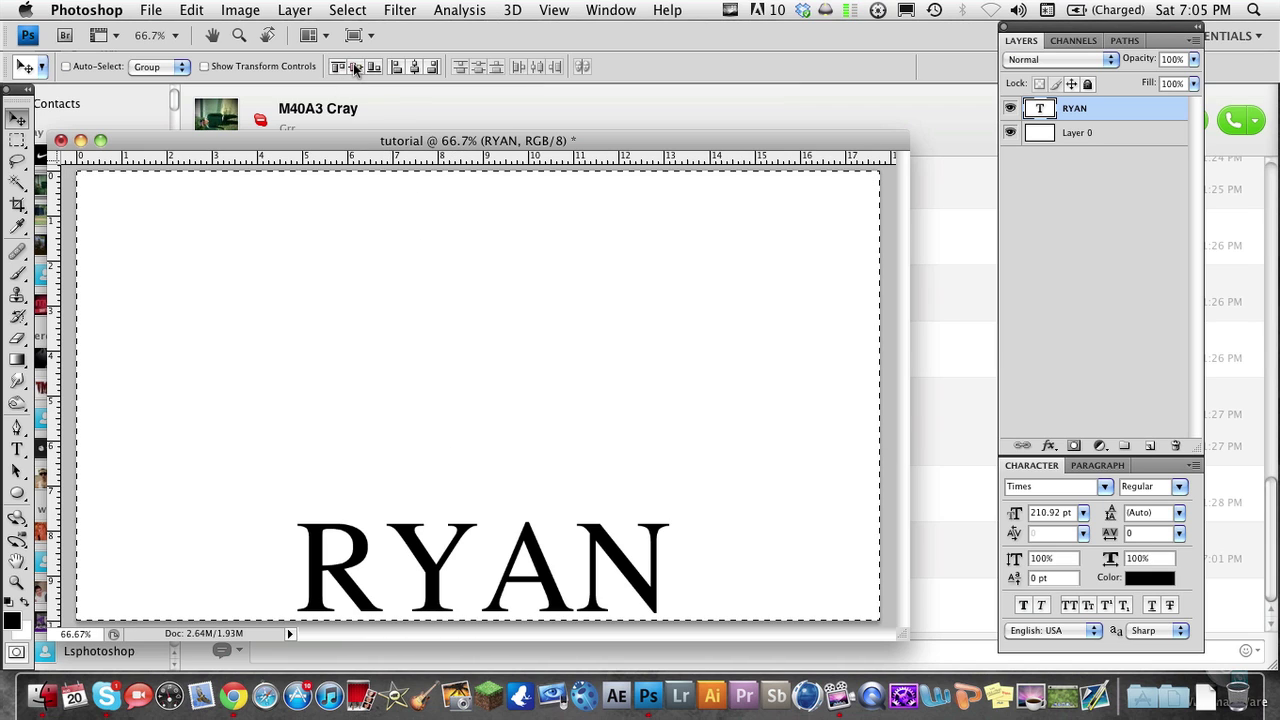
pyautogui.press('super+d')
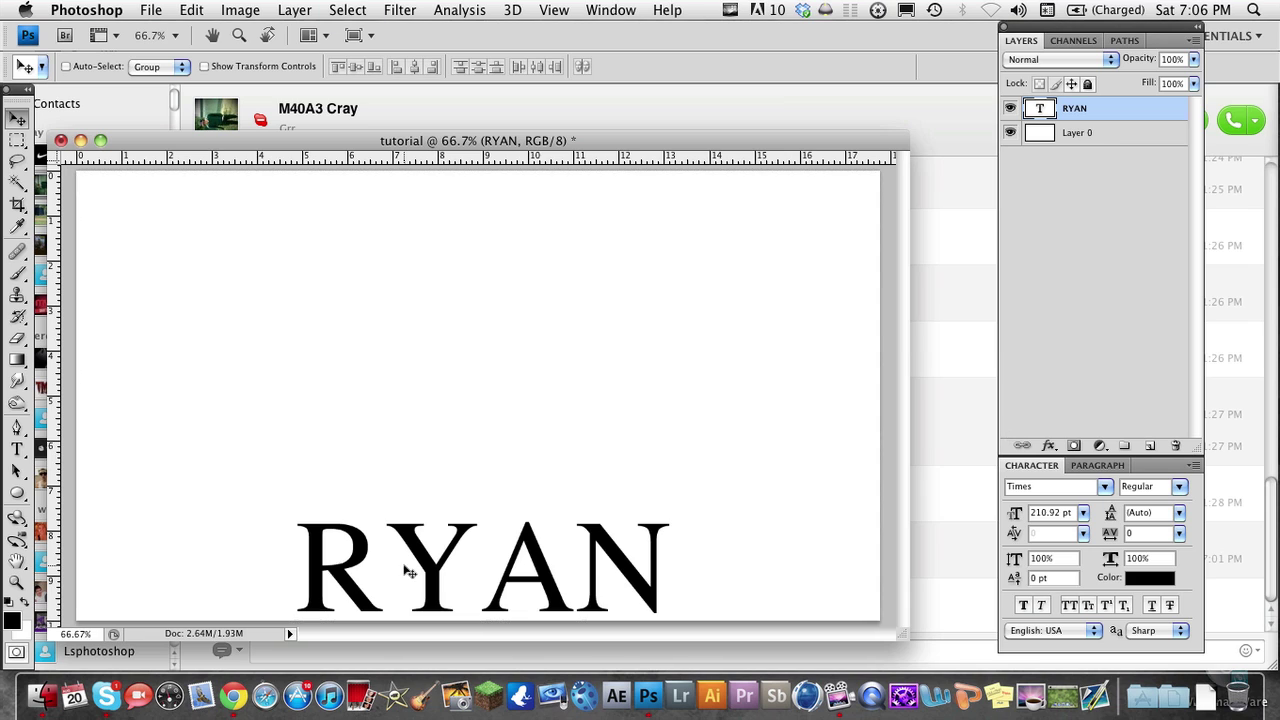
# - Drag RYAN up, re-center it vertically against Select All, then deselect
pyautogui.moveTo(400, 566); pyautogui.dragTo(400, 388)
pyautogui.press('super+a')
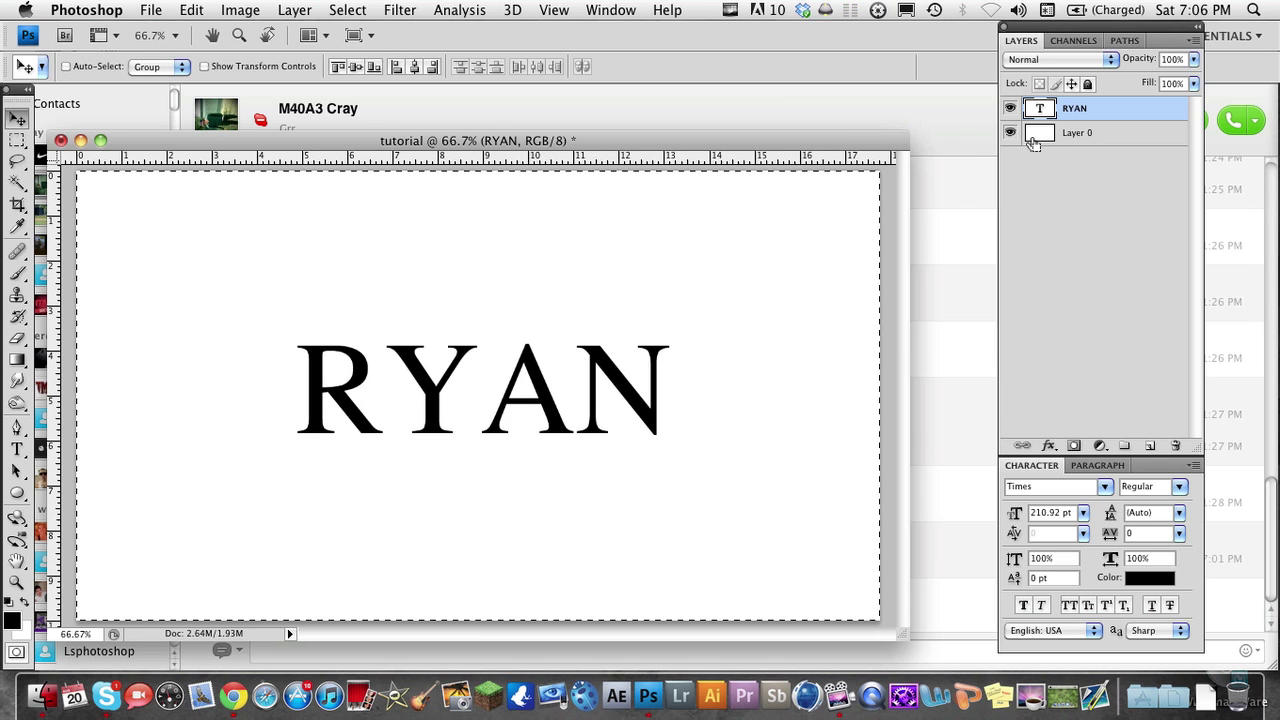
pyautogui.click(357, 67)
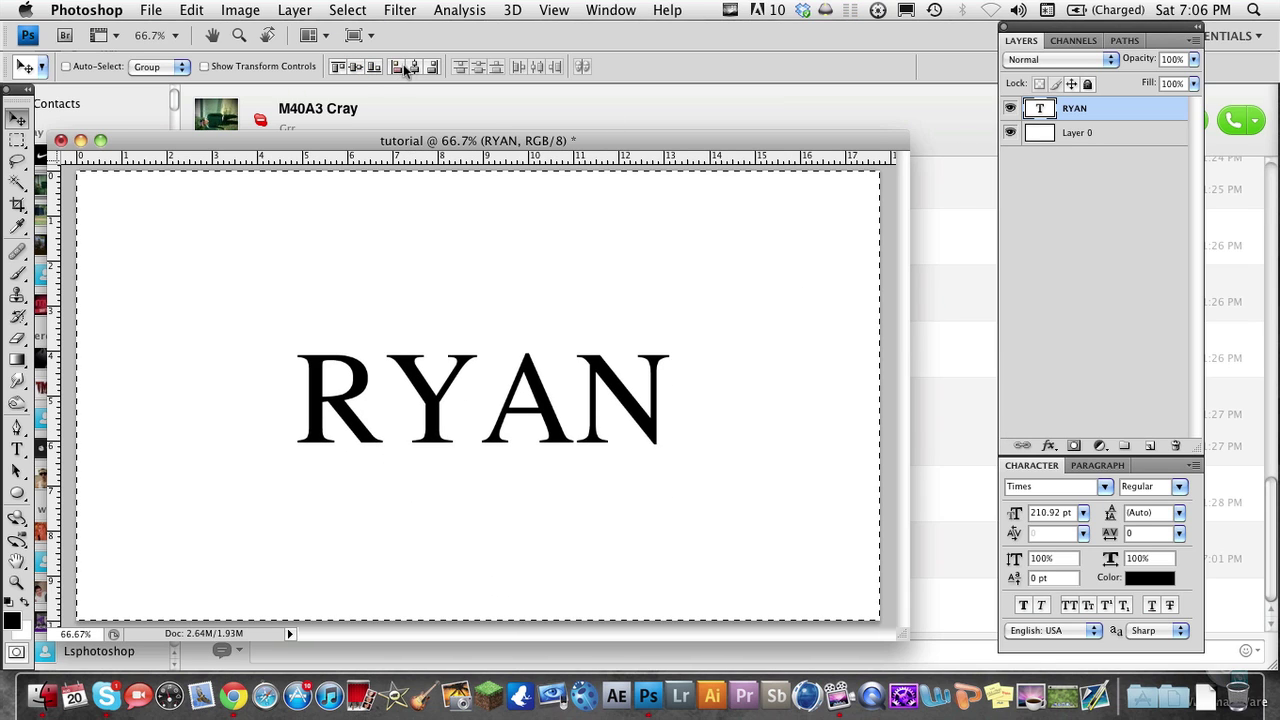
pyautogui.press('super+d')
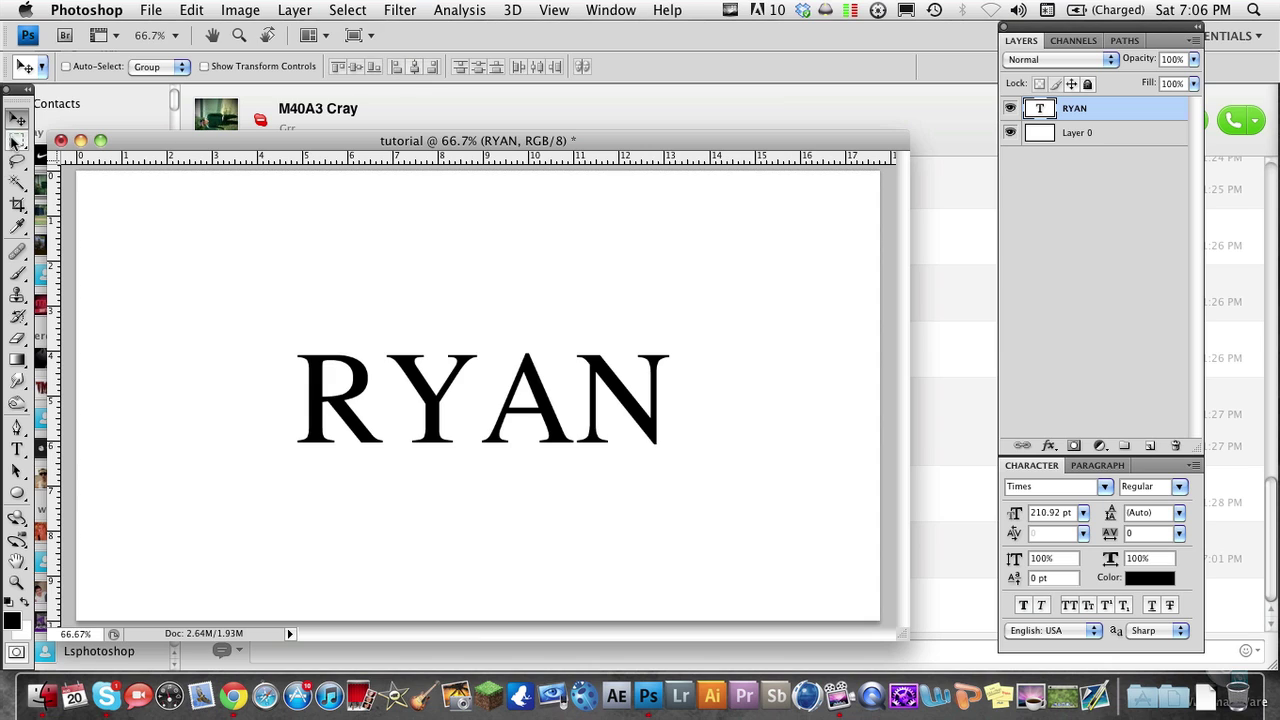
# - Draw a white ellipse shape above RYAN, replacing the first black one
pyautogui.click(17, 492)
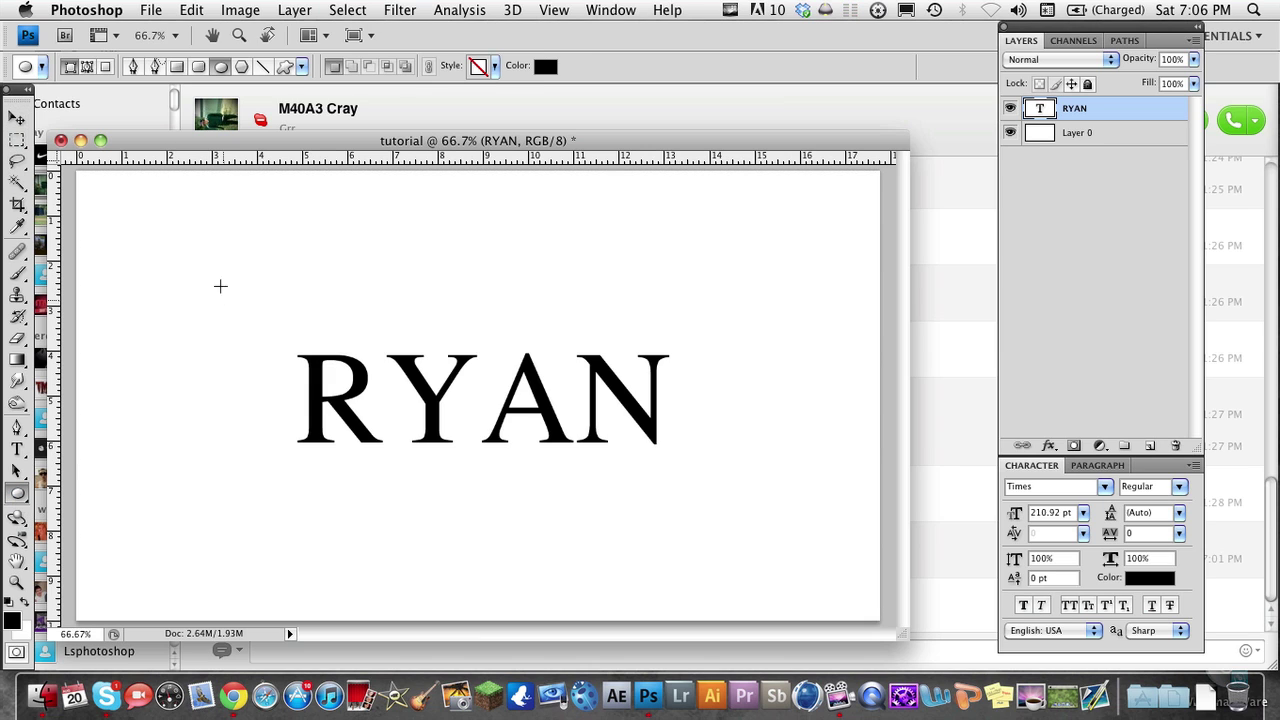
pyautogui.moveTo(188, 229); pyautogui.dragTo(687, 346)
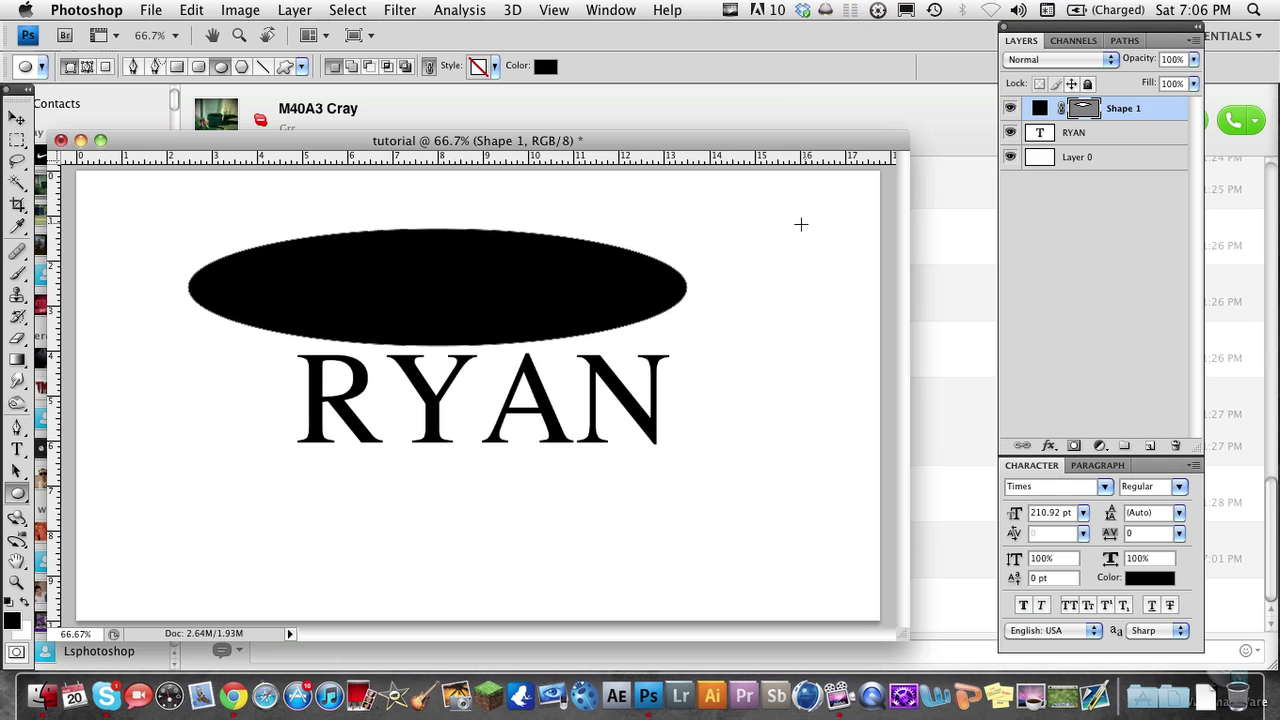
pyautogui.press('super+z')
pyautogui.click(24, 602)
pyautogui.moveTo(254, 214); pyautogui.dragTo(792, 326)
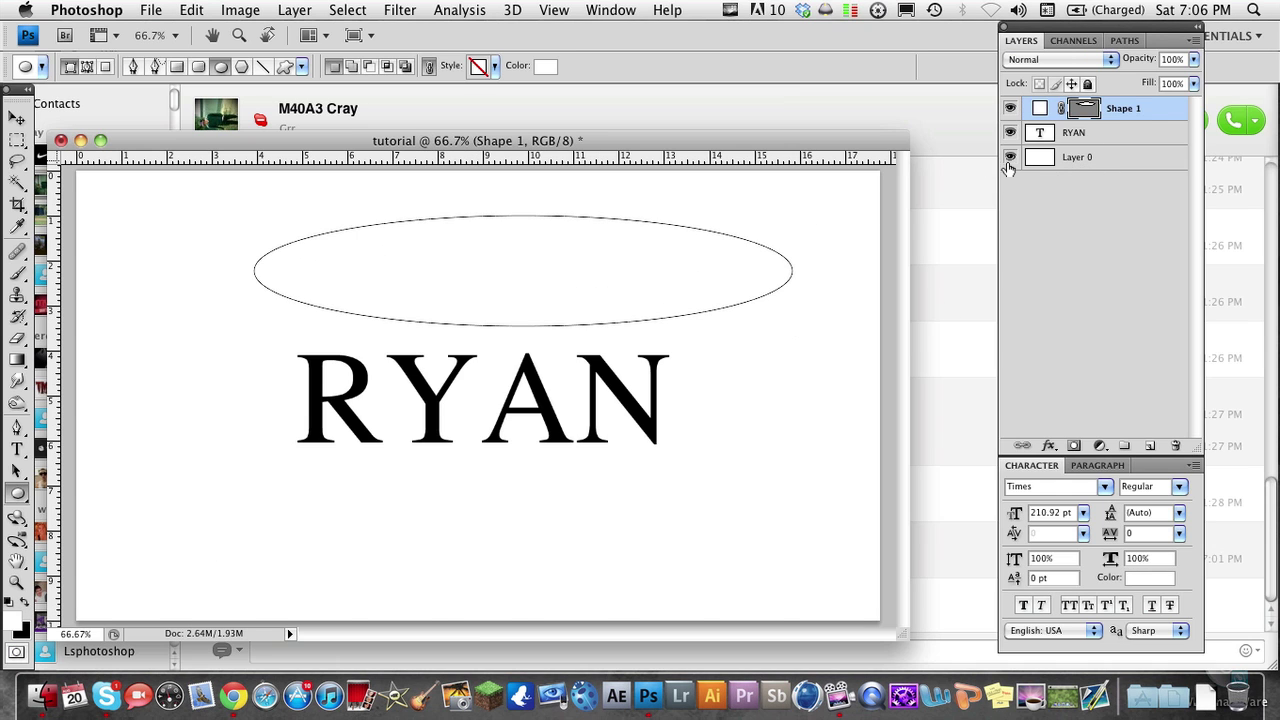
# - Hide Layer 0, center RYAN within the ellipse selection, and place Shape 1 below RYAN
pyautogui.click(1010, 157)
pyautogui.click(1057, 135)
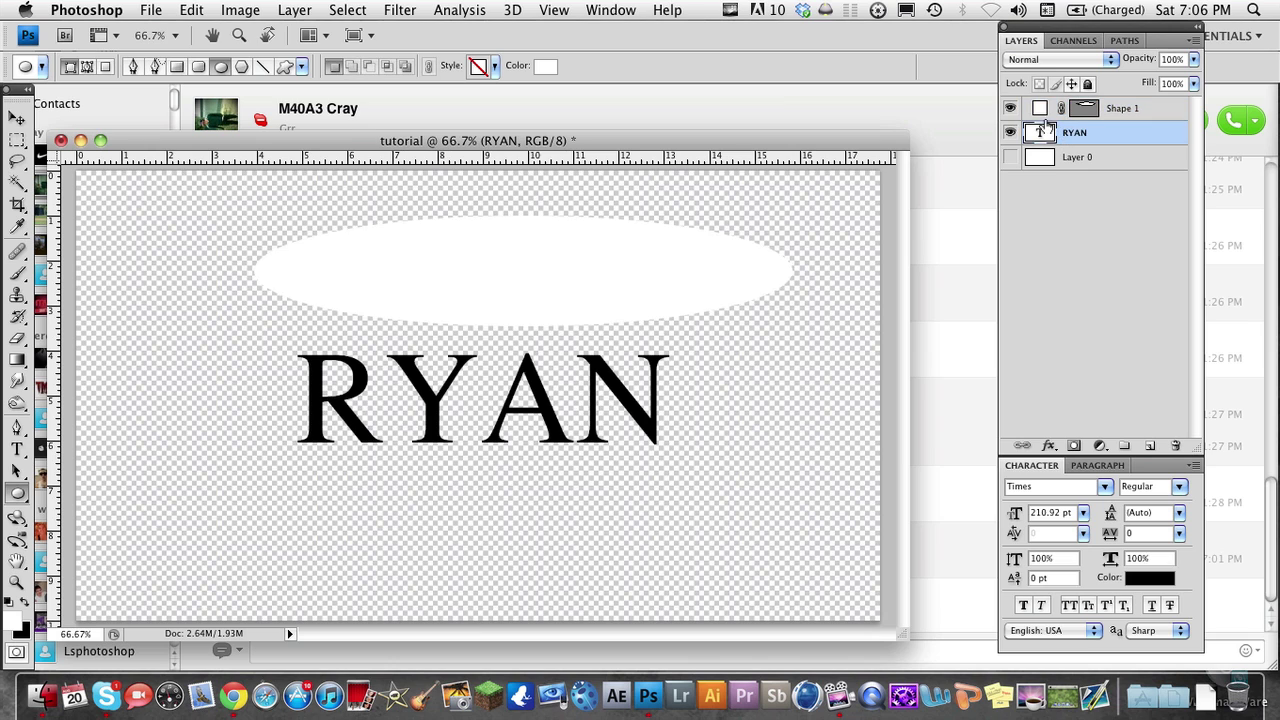
pyautogui.keyDown('super'); pyautogui.click(1040, 110); pyautogui.keyUp('super')
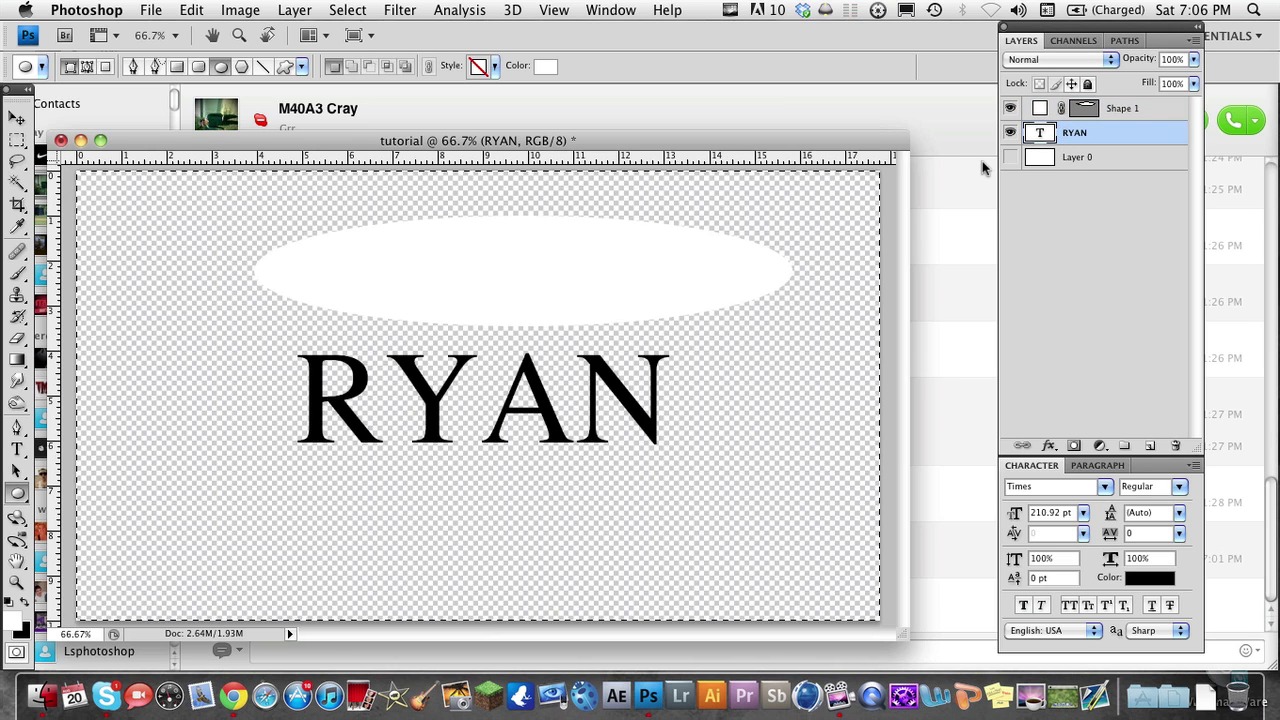
pyautogui.press('super+d')
pyautogui.keyDown('super'); pyautogui.click(1084, 108); pyautogui.keyUp('super')
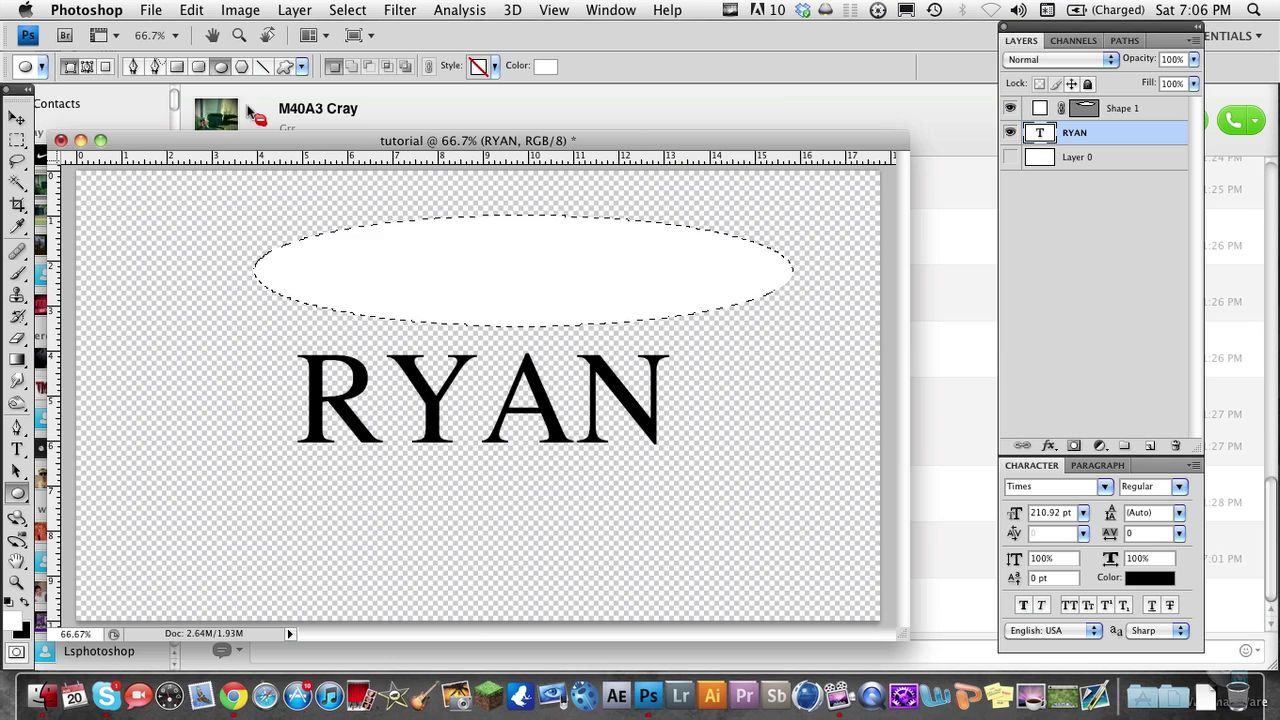
pyautogui.click(16, 118)
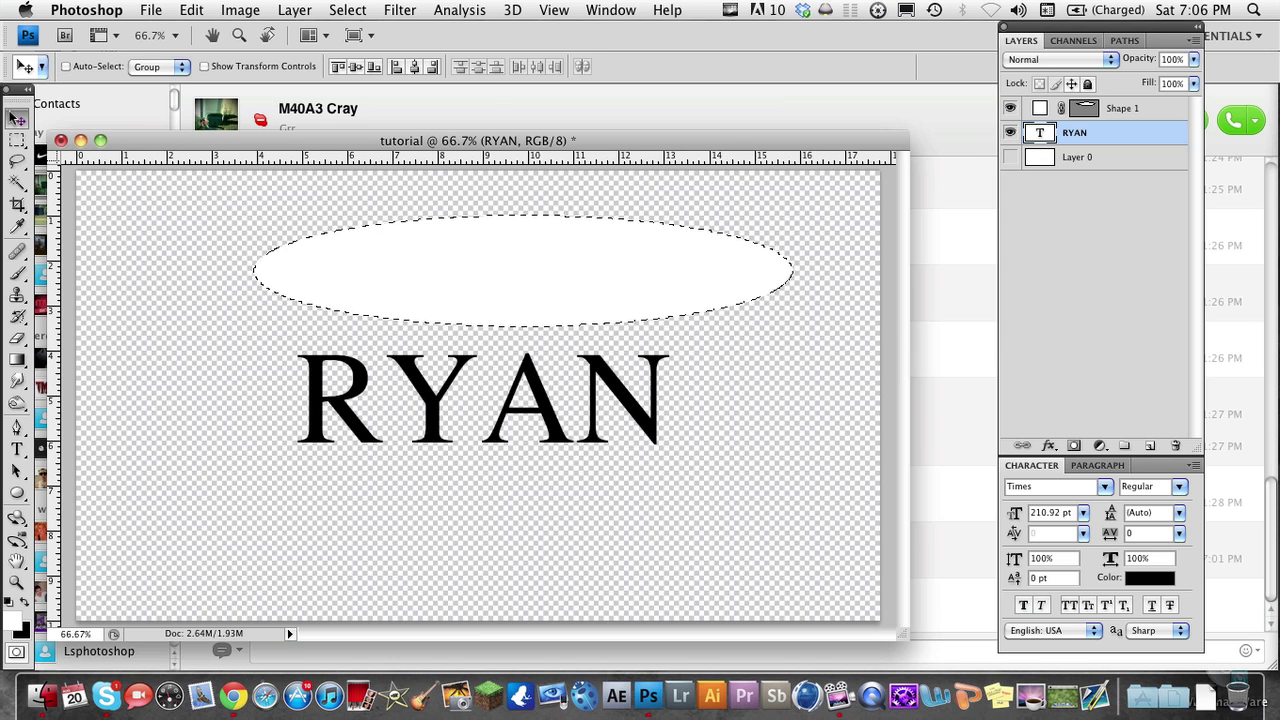
pyautogui.click(356, 66)
pyautogui.click(412, 67)
pyautogui.press('super+d')
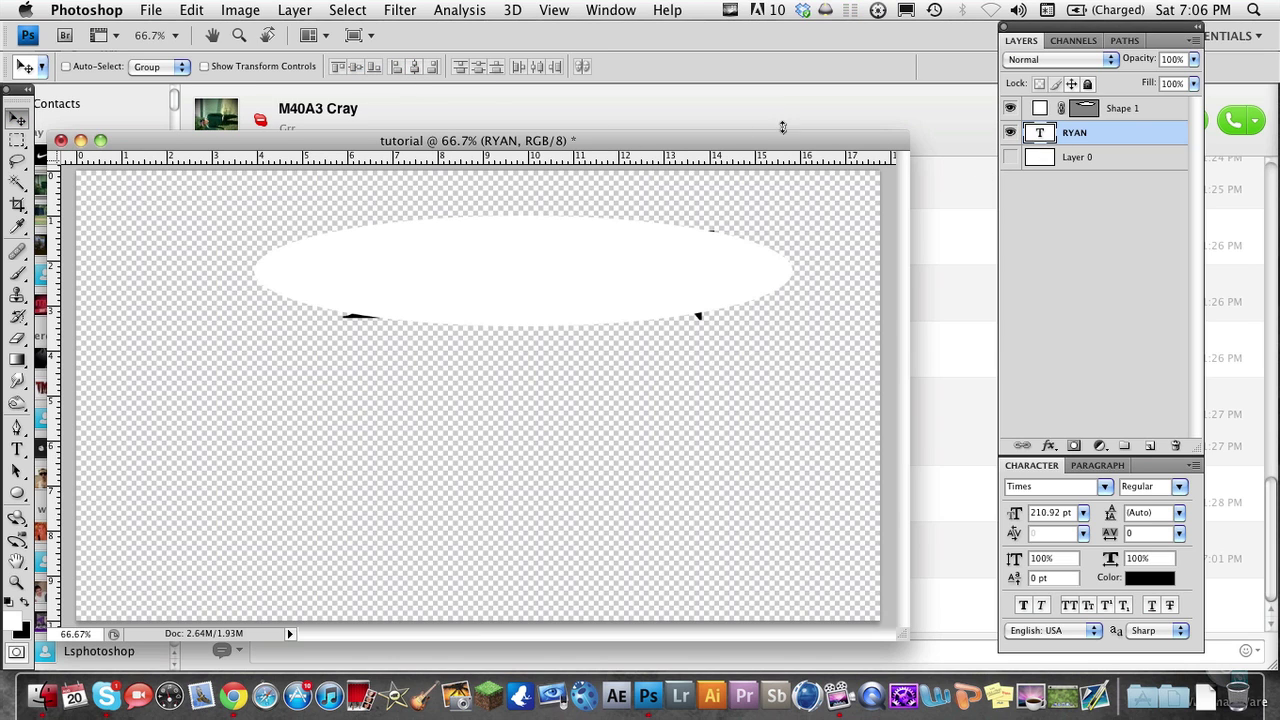
pyautogui.moveTo(1128, 119); pyautogui.dragTo(1126, 145)
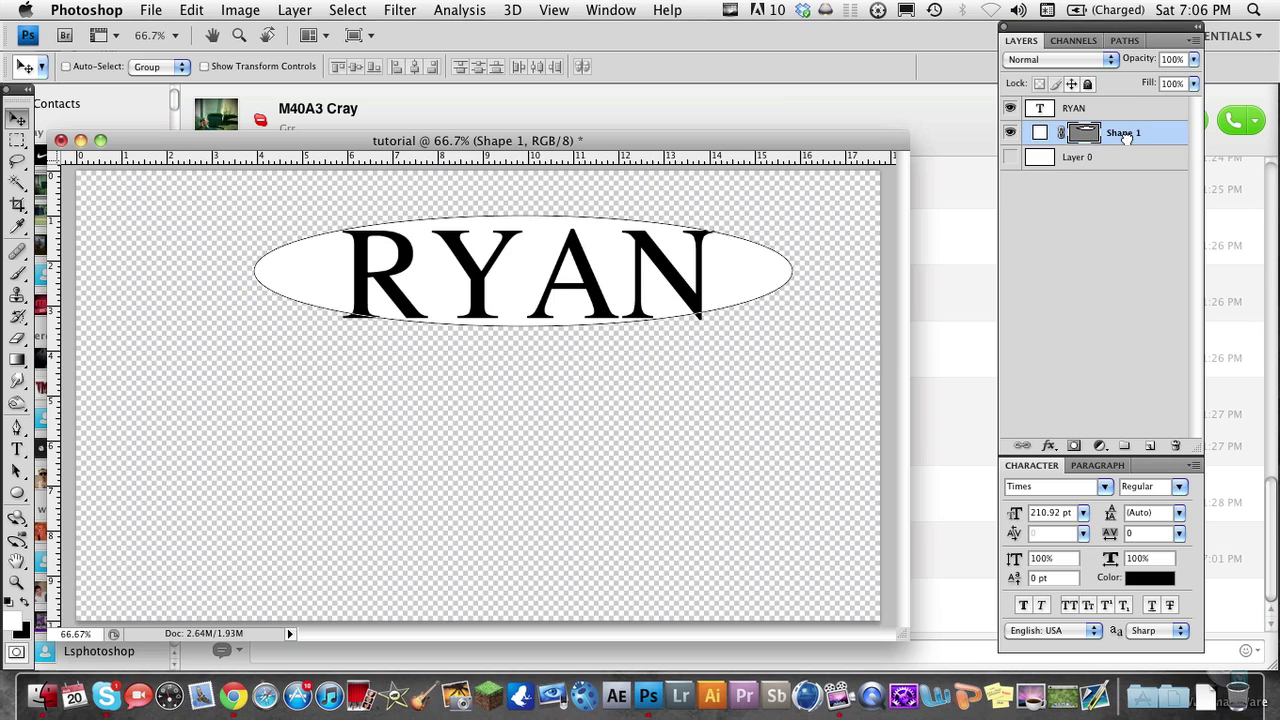